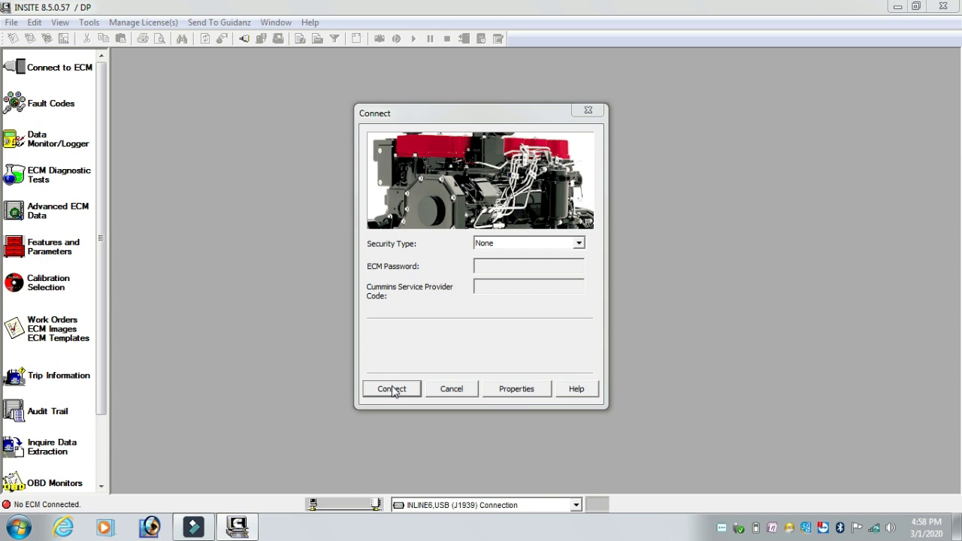
Connect to the engine's ECM with Security Type left at None.
click(393, 391)
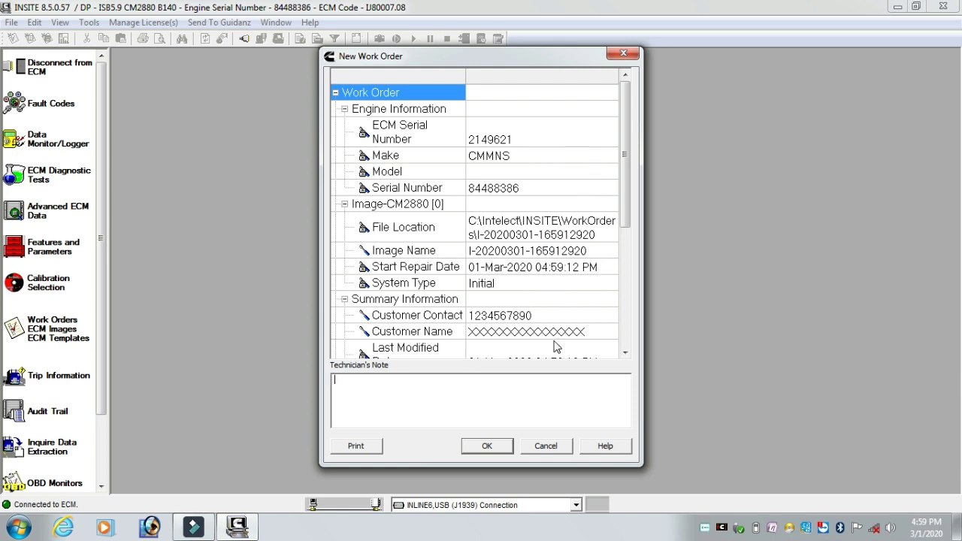
Enter the customer's name in the New Work Order's Customer Name cell and save the work order.
click(574, 332)
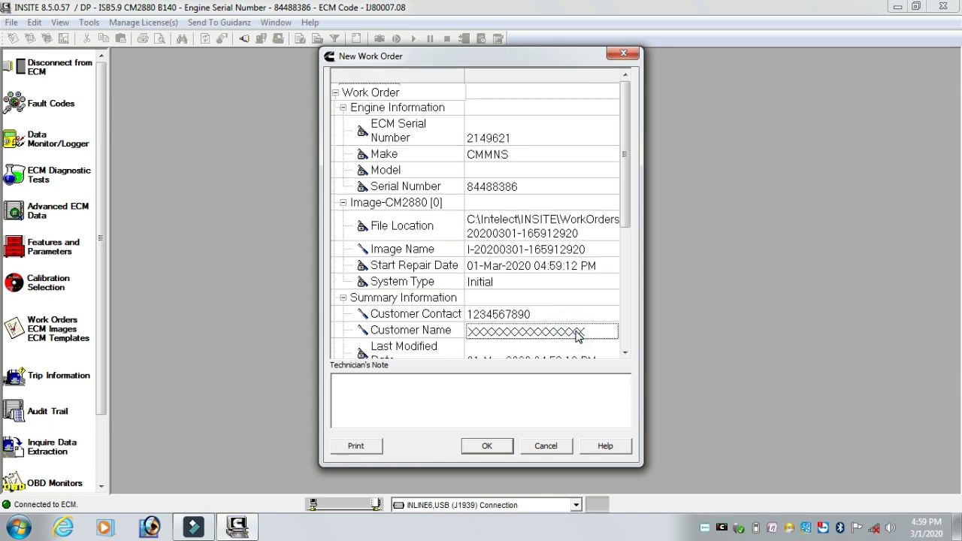
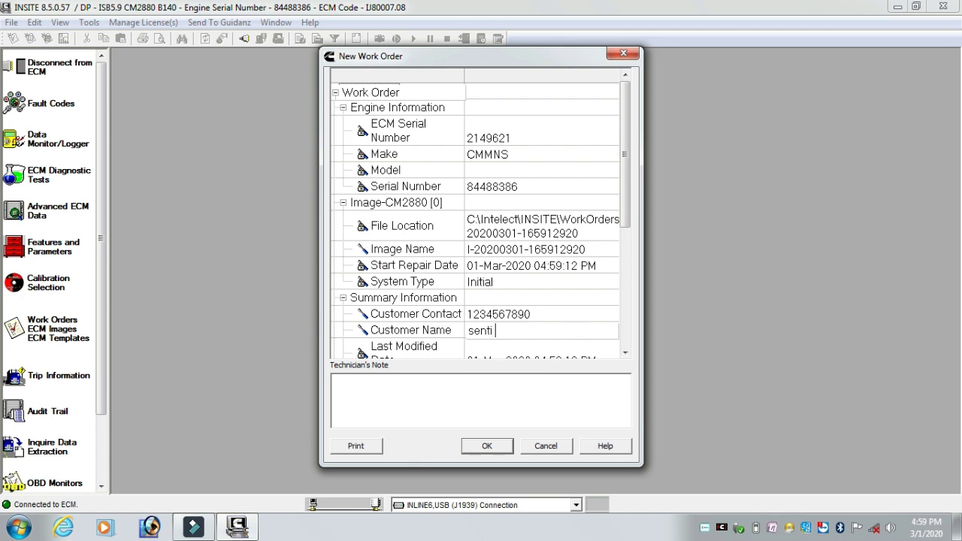
click(487, 446)
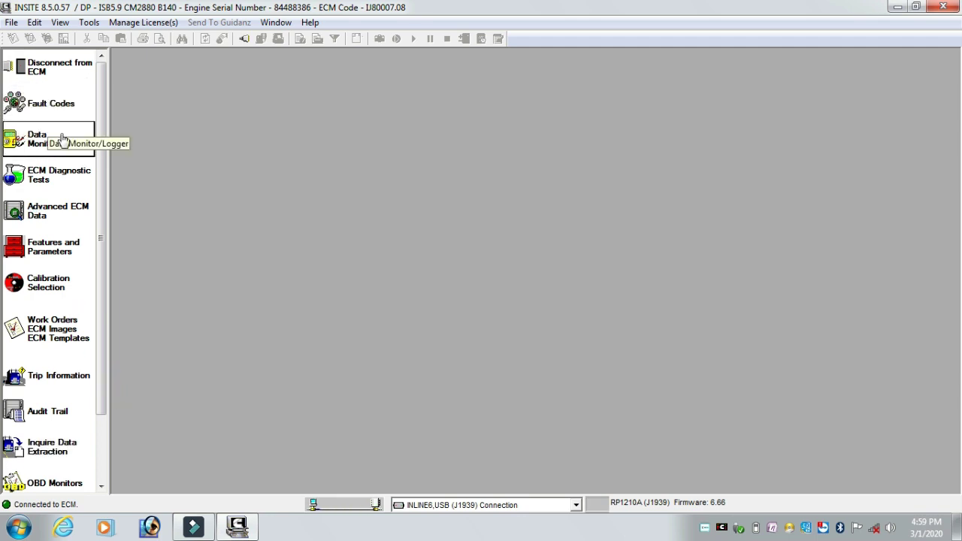
Show the fault code table read from the CM2880 ECM.
click(43, 115)
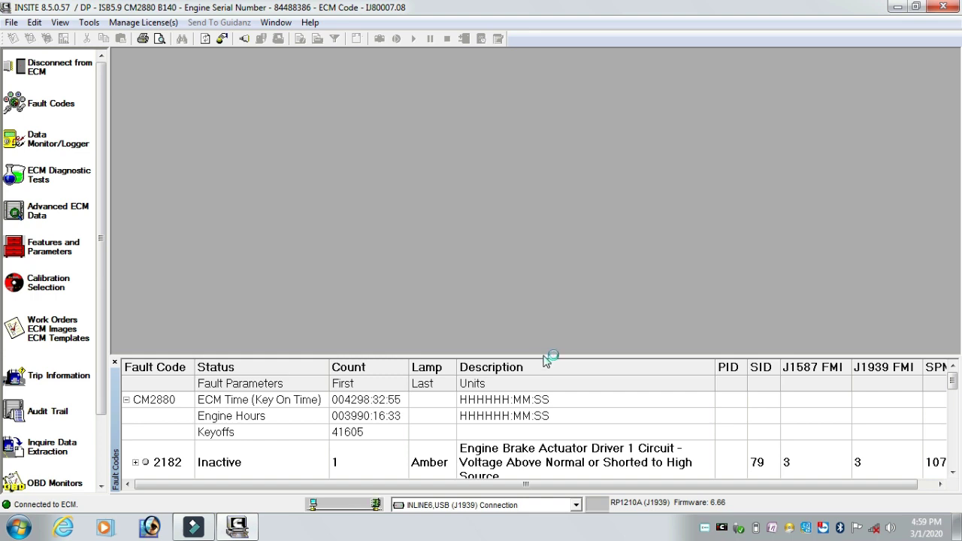
Expand the fault code table to nearly full height and scroll through the inactive codes.
drag(545, 356, 546, 140)
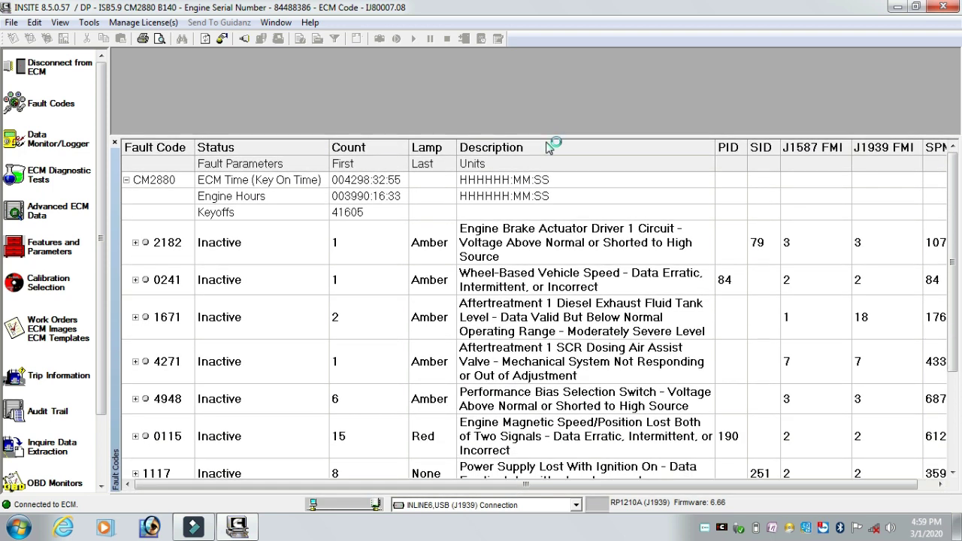
drag(544, 138, 547, 48)
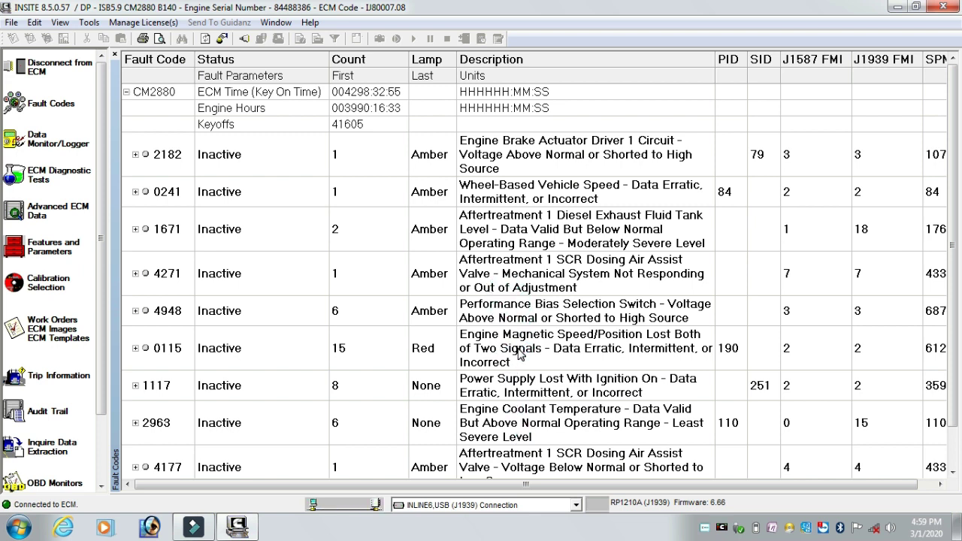
scroll(519, 355, down, 1)
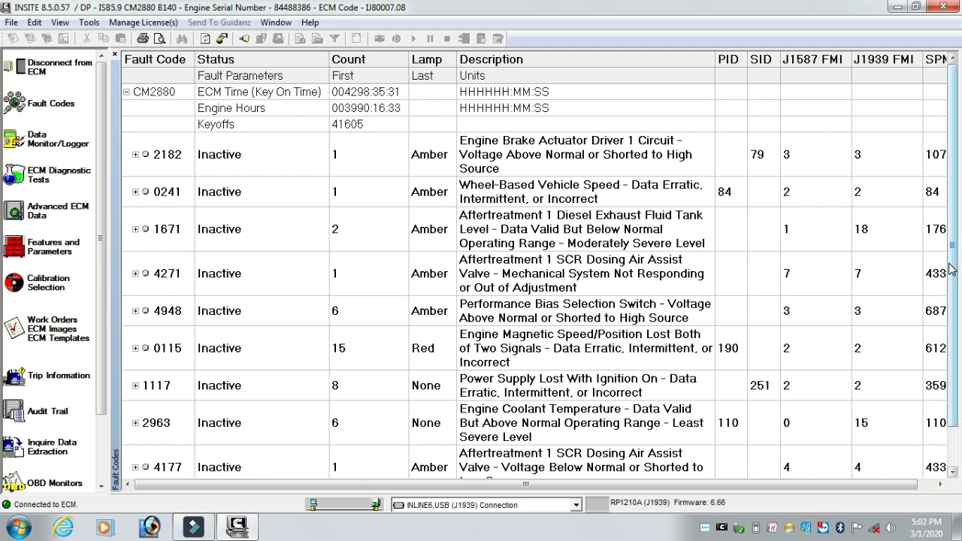
drag(954, 272, 955, 320)
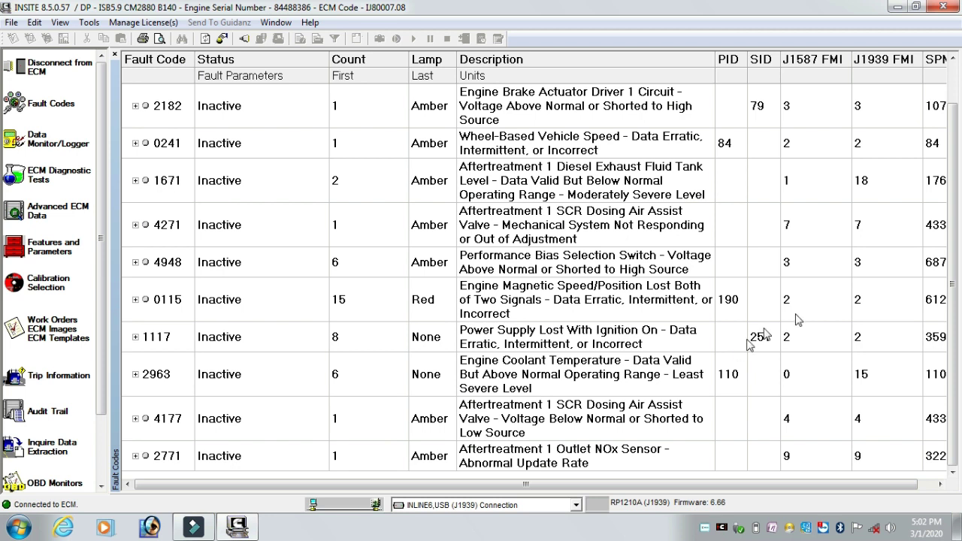
scroll(486, 458, up, 1)
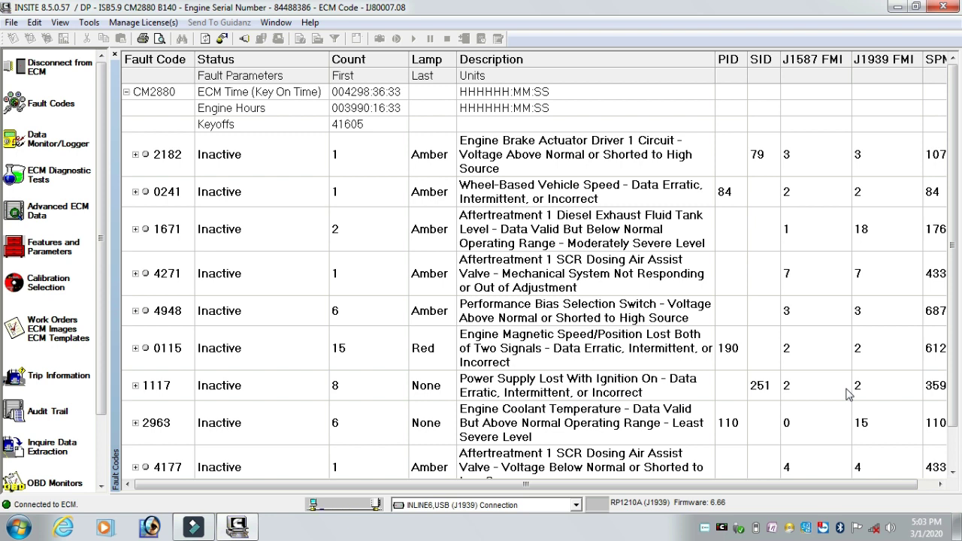
click(952, 404)
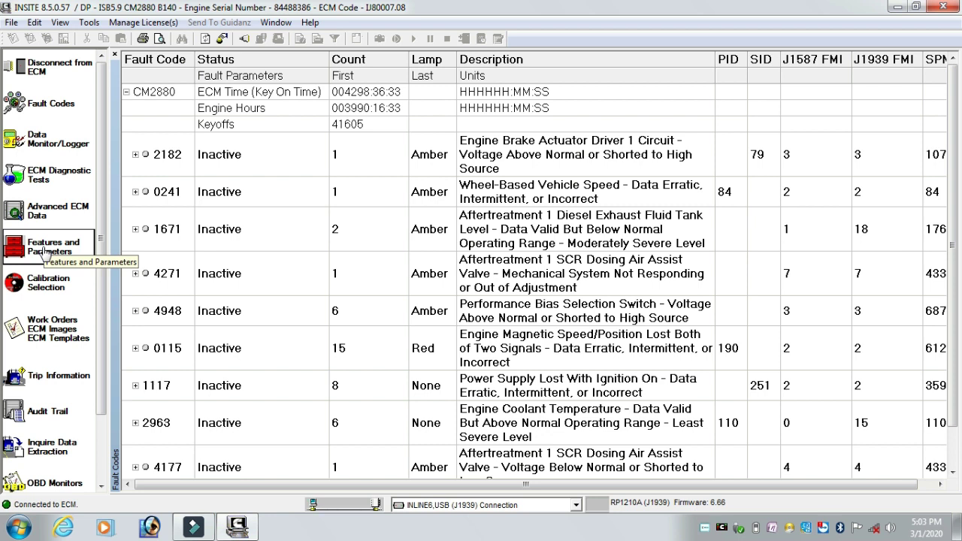
click(45, 255)
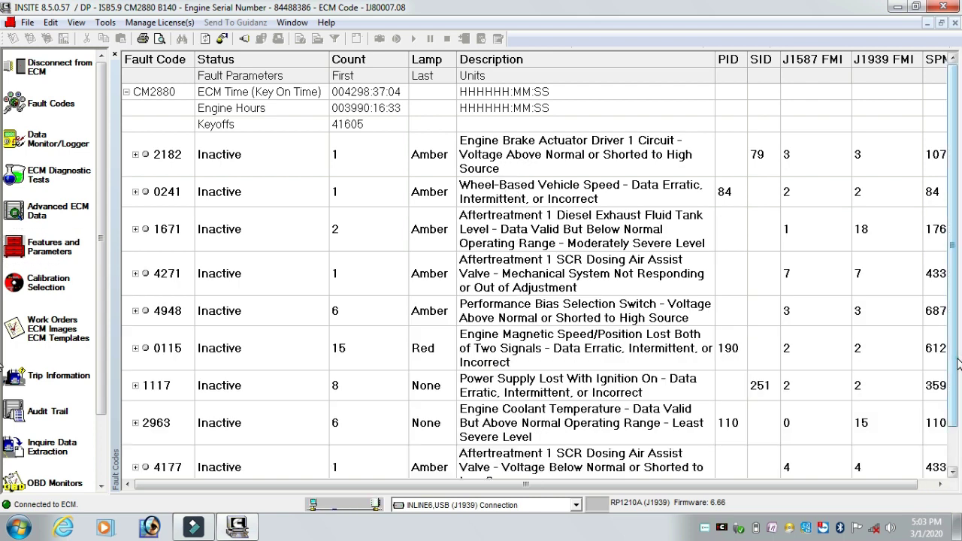
drag(949, 376, 953, 412)
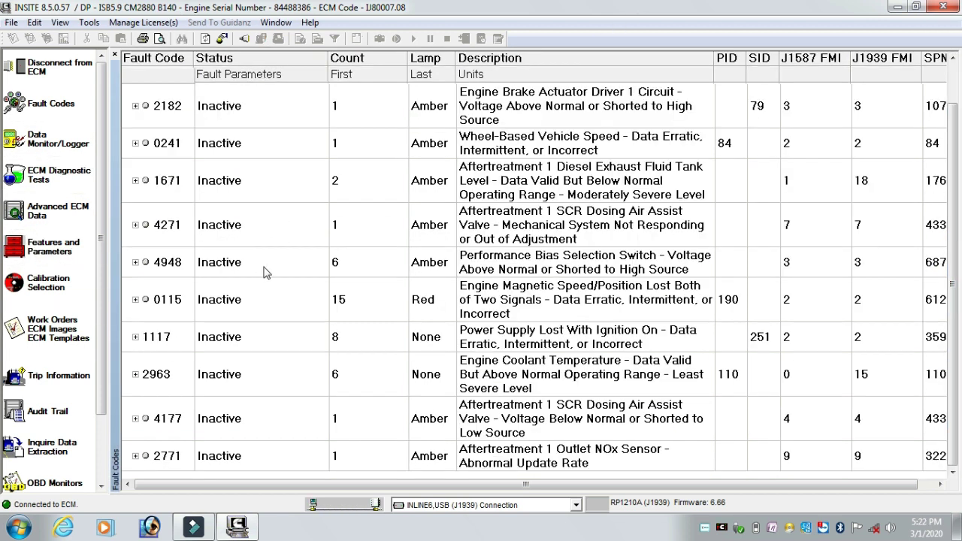
Reset all faults on every ECM, confirming the key switch turned off and back on.
right_click(220, 189)
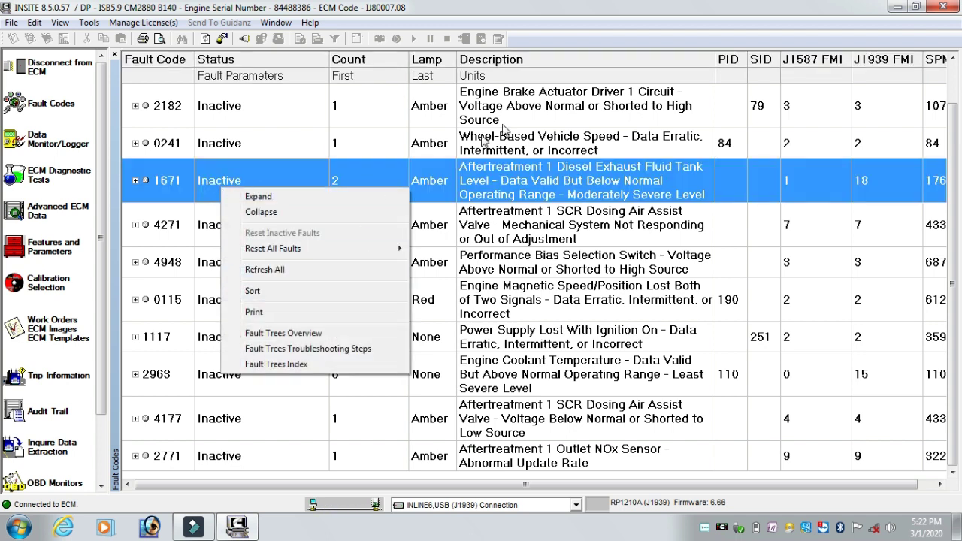
mouse_move(278, 250)
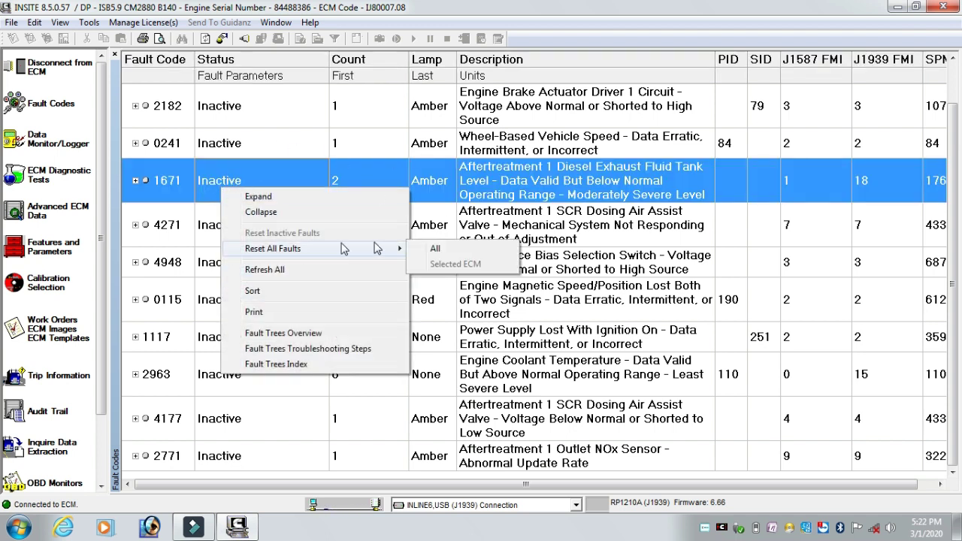
click(438, 249)
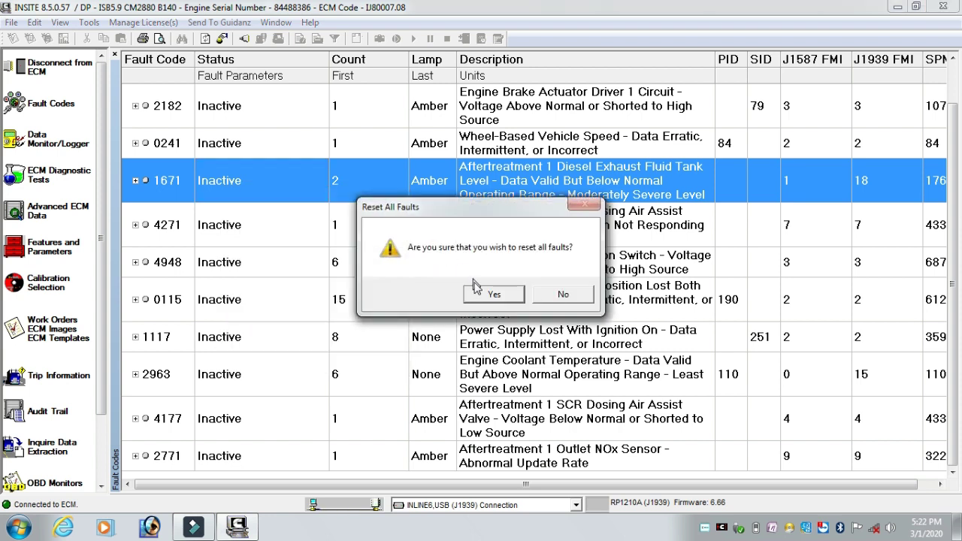
click(482, 296)
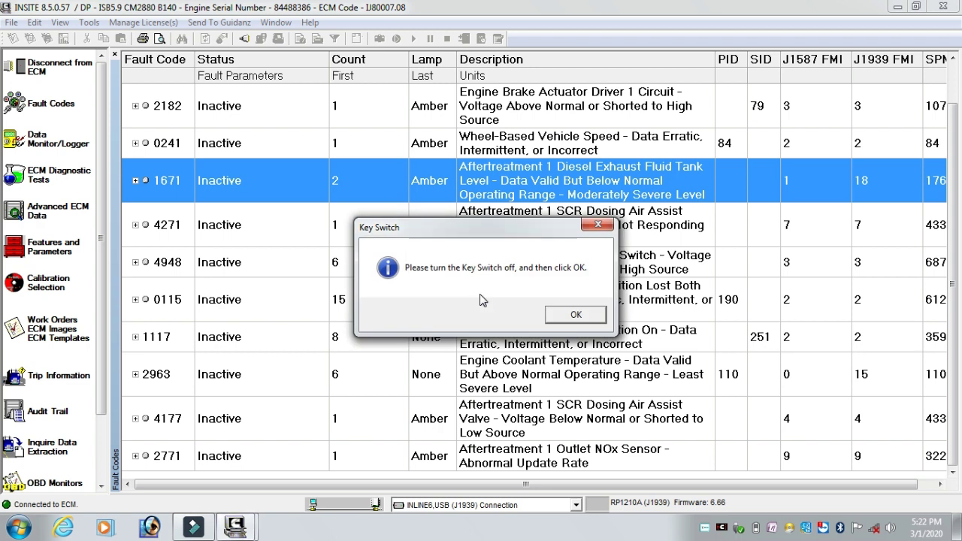
click(576, 315)
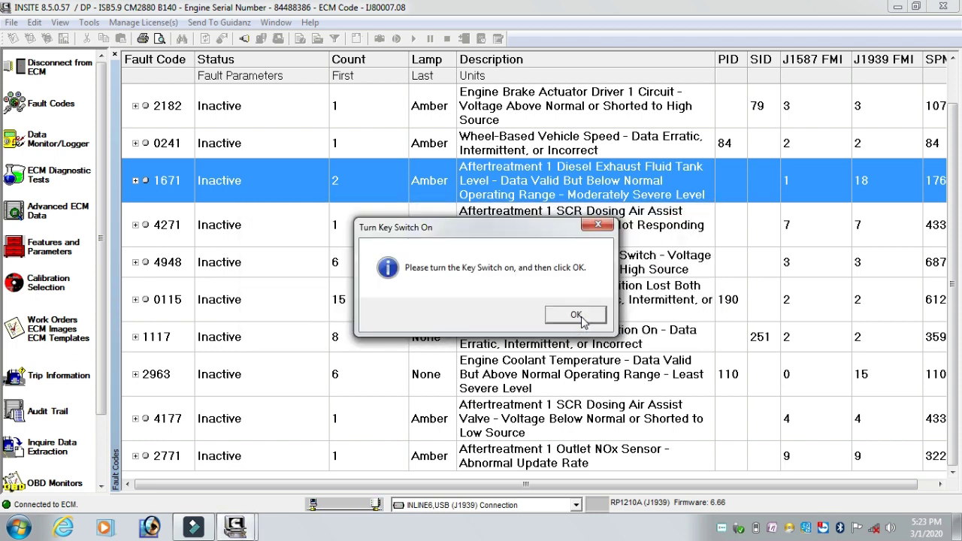
click(581, 317)
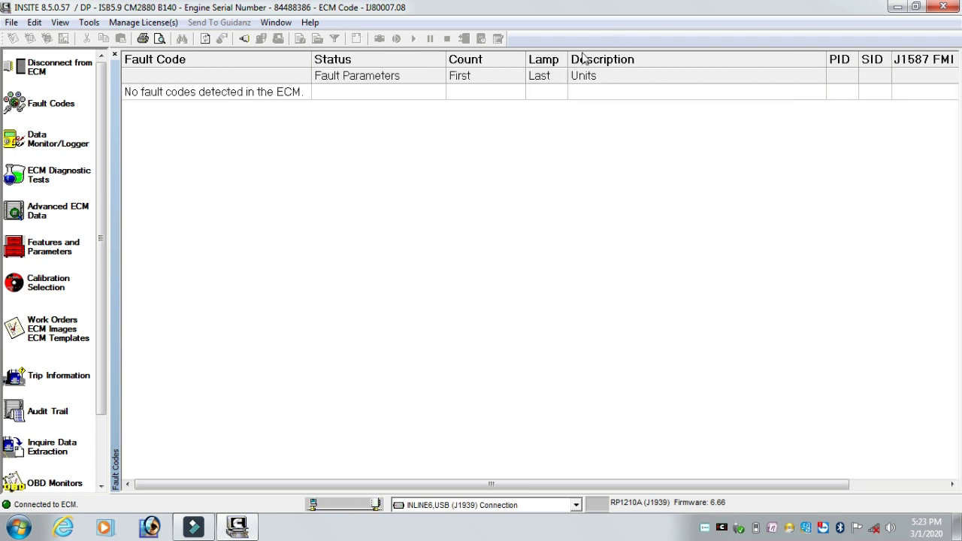
Shrink the fault table back and verify it reports 'No fault codes detected'.
drag(567, 47, 548, 329)
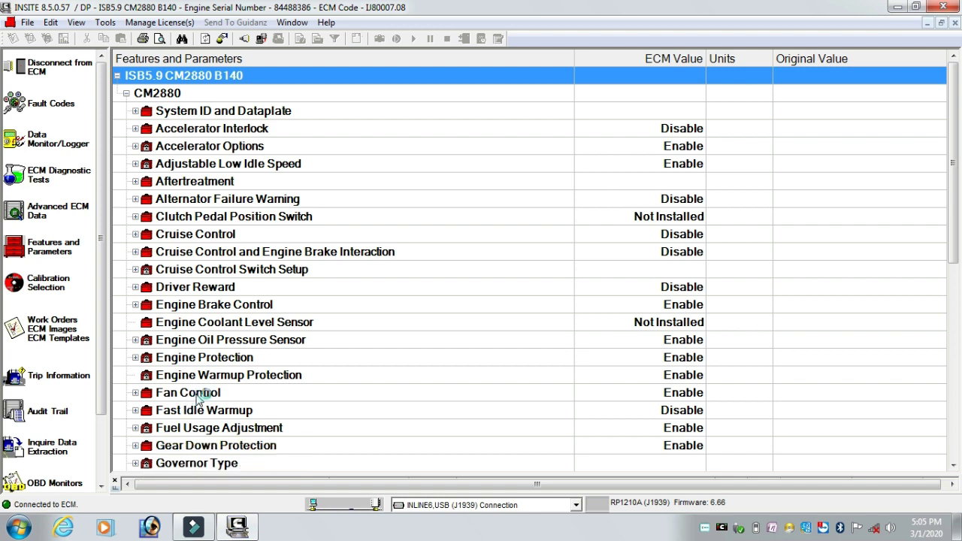
Expand Fan Control to show Fan Control Logic, Fan Control Switch and Fan Type settings.
click(679, 393)
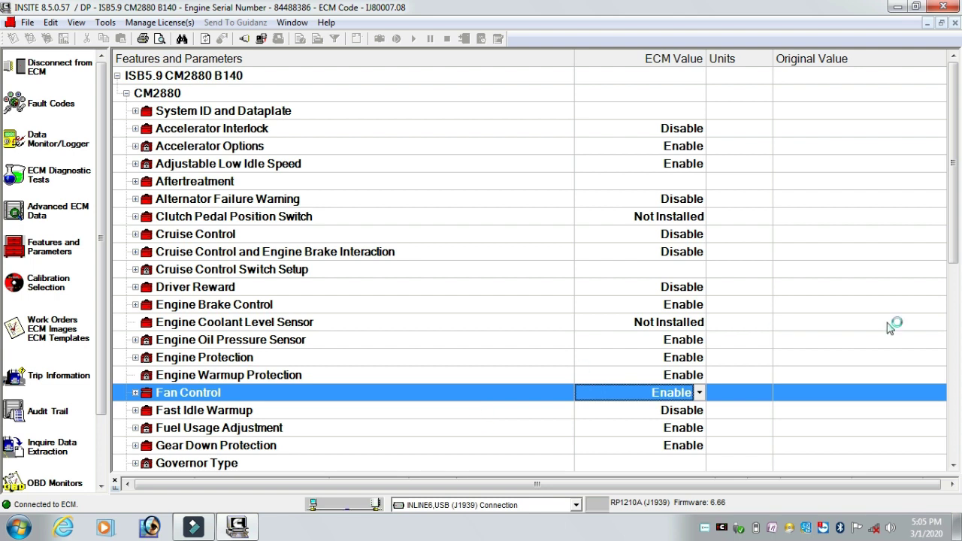
scroll(956, 248, down, 3)
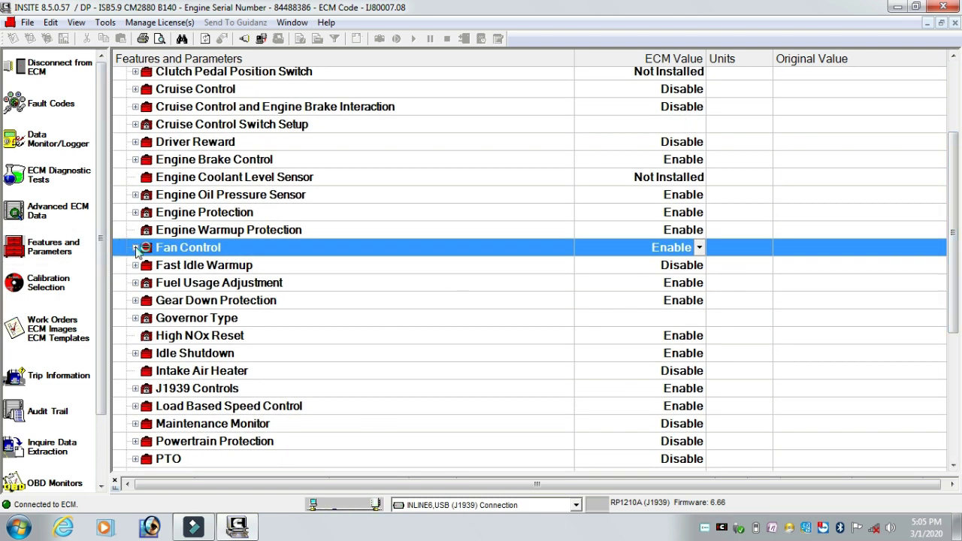
click(135, 249)
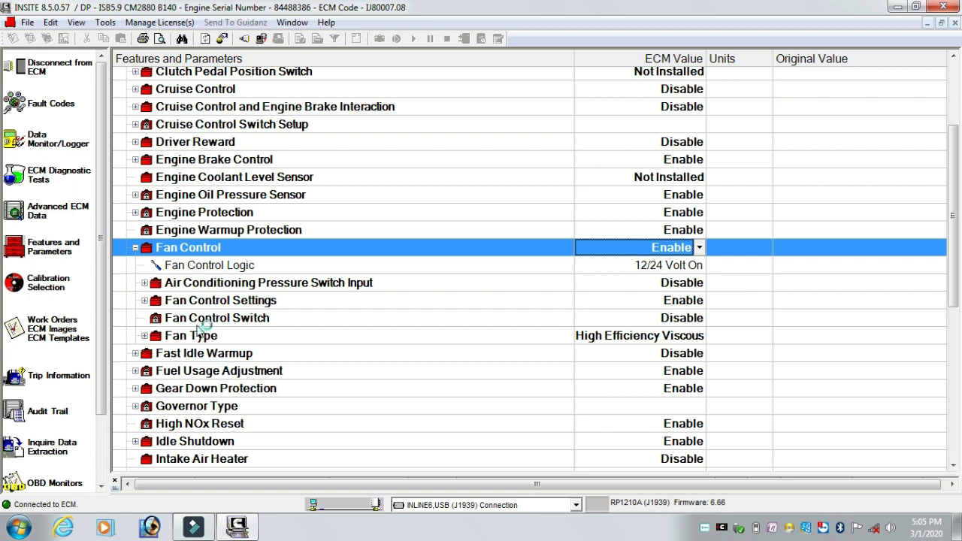
mouse_move(209, 333)
Dismiss the locked-feature information box in the Fan Control list.
mouse_move(222, 229)
click(300, 177)
scroll(489, 138, up, 3)
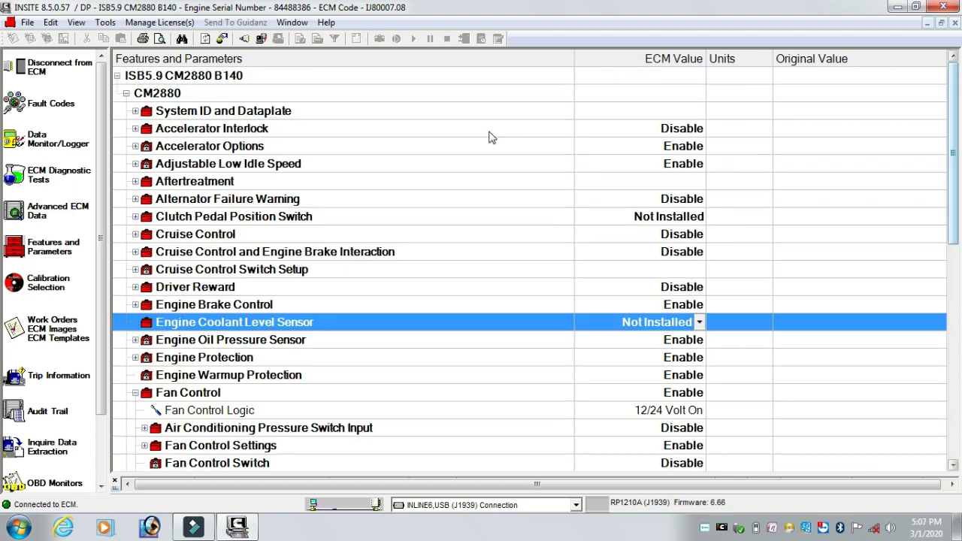
Browse the All Parameters live values in the data monitor.
click(37, 145)
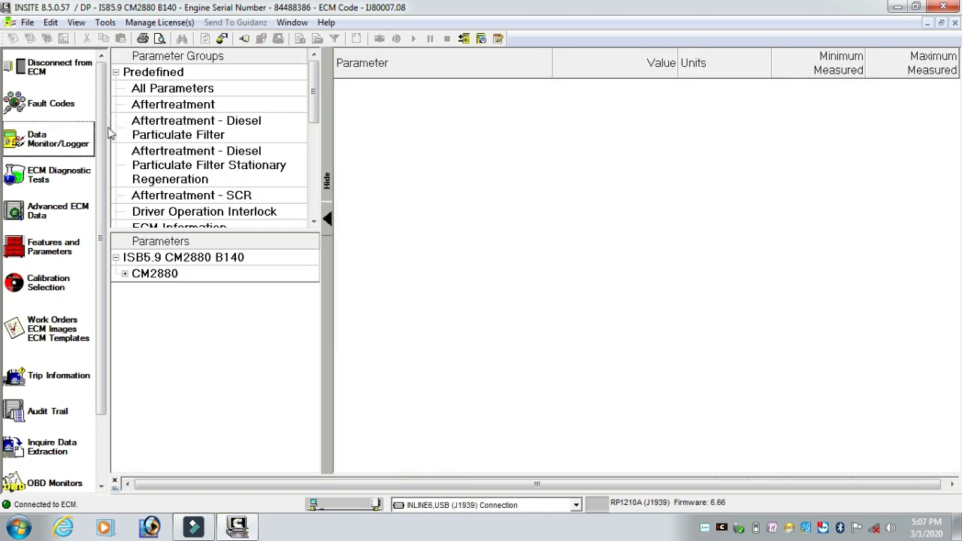
click(172, 89)
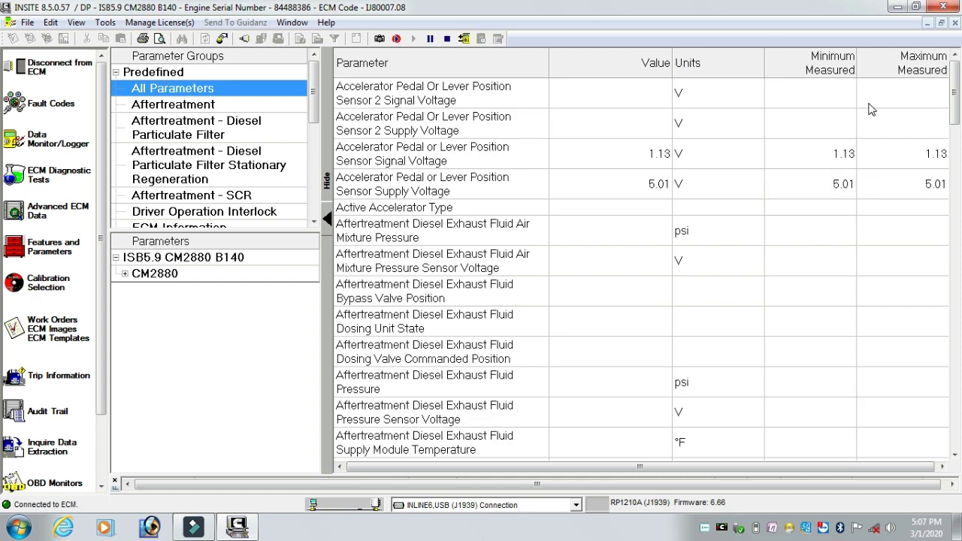
drag(956, 89, 956, 427)
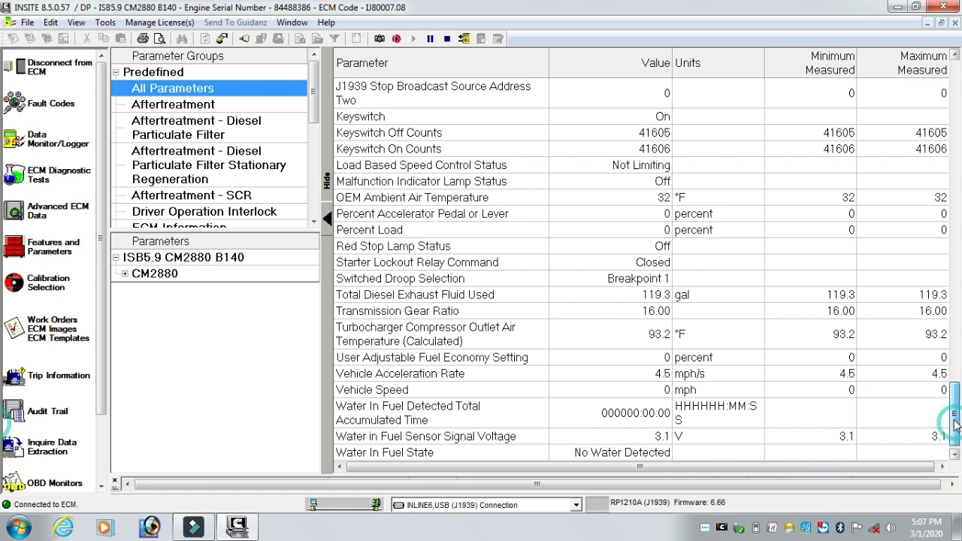
scroll(955, 421, up, 1)
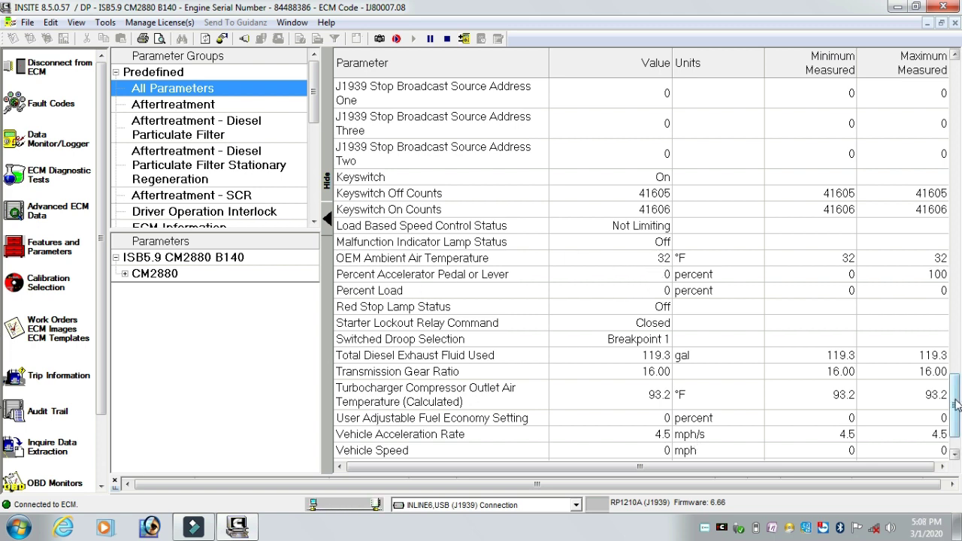
drag(956, 404, 956, 338)
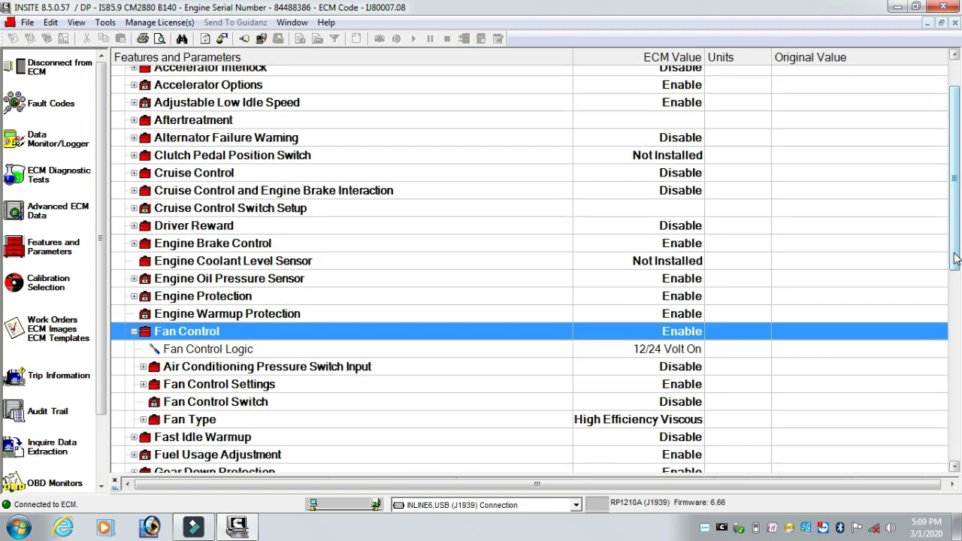
Set Gear Down Protection to Disable.
drag(955, 259, 956, 290)
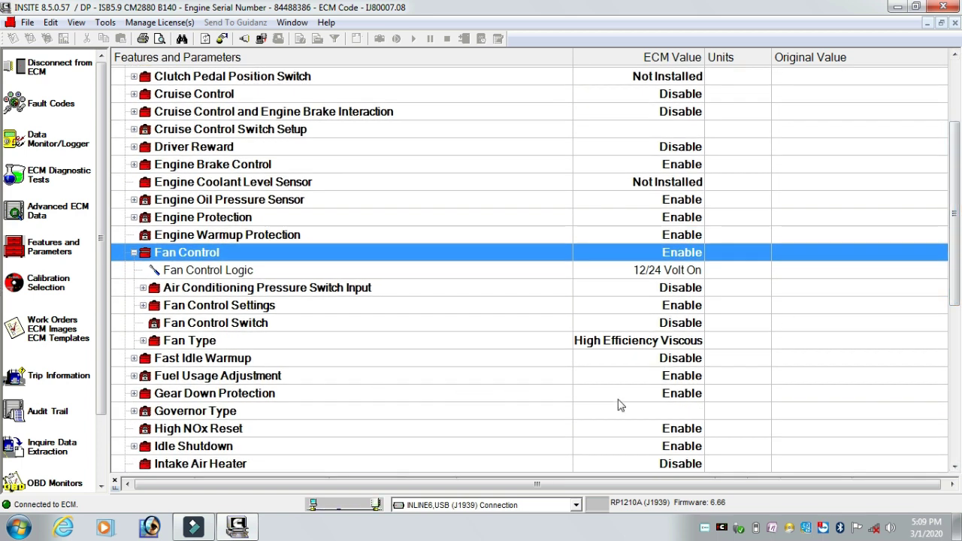
click(680, 400)
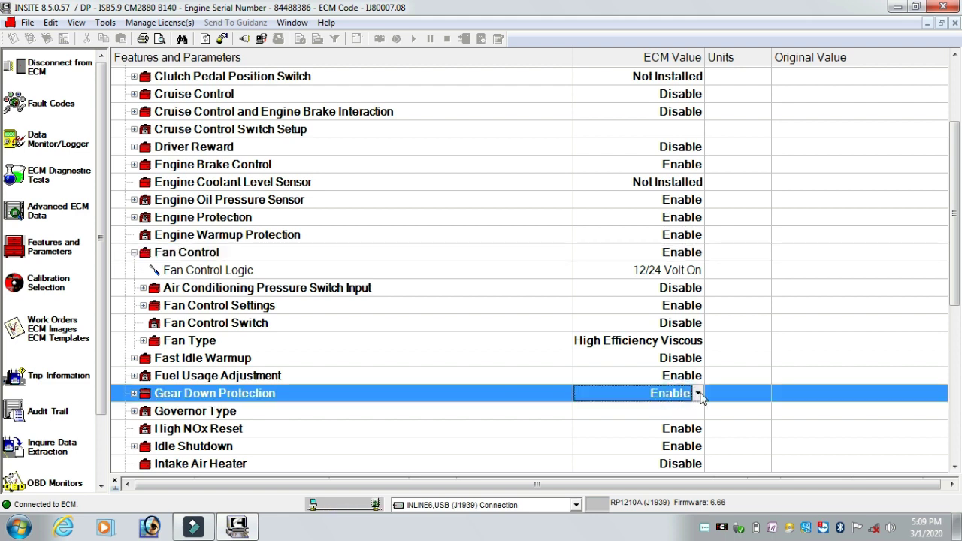
click(699, 396)
click(608, 412)
right_click(783, 394)
mouse_move(821, 399)
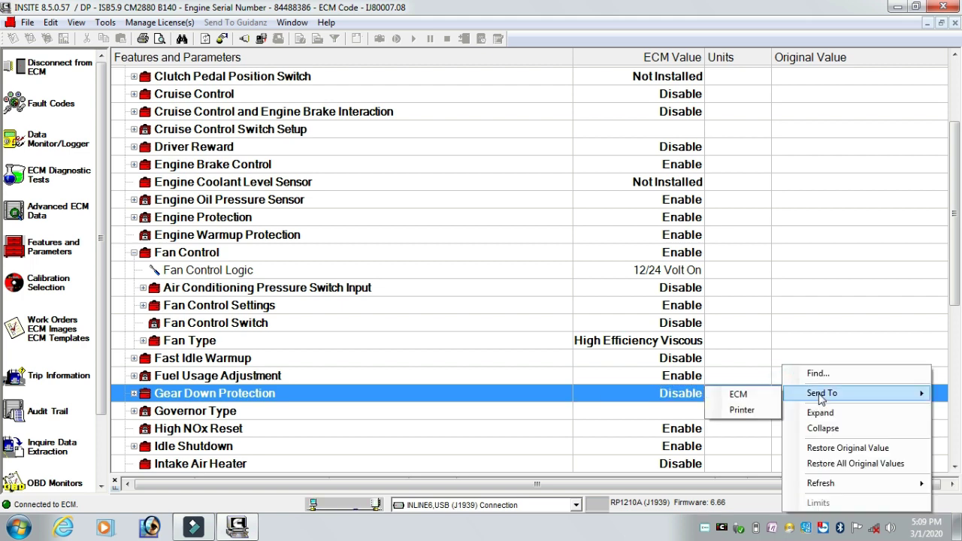
click(954, 259)
Set Load Based Speed Control to Disable and send the changes to the ECM.
drag(955, 260, 958, 348)
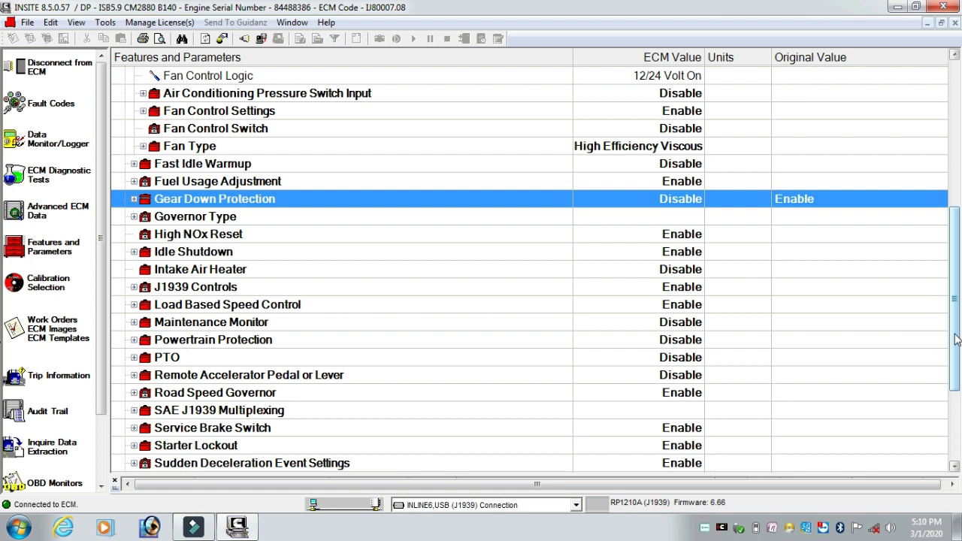
click(696, 307)
click(697, 305)
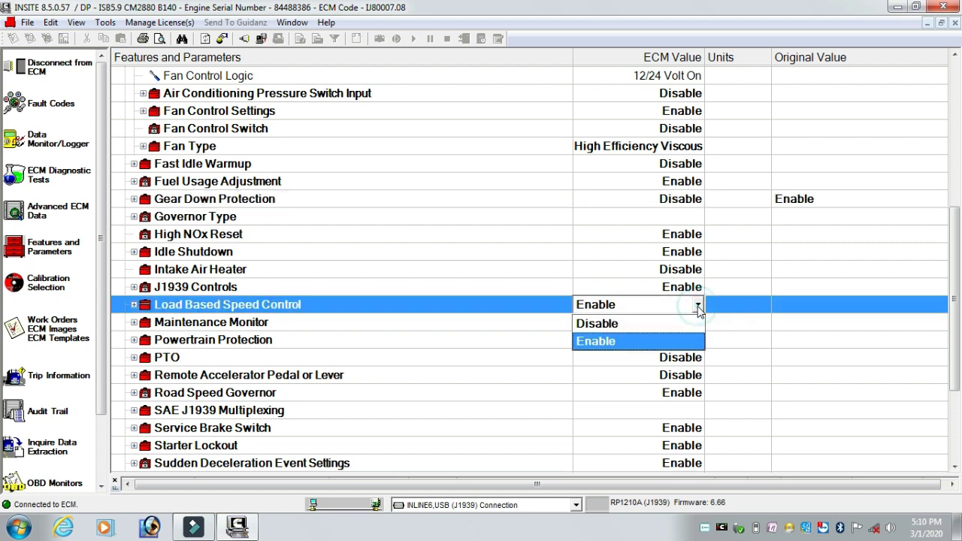
click(623, 323)
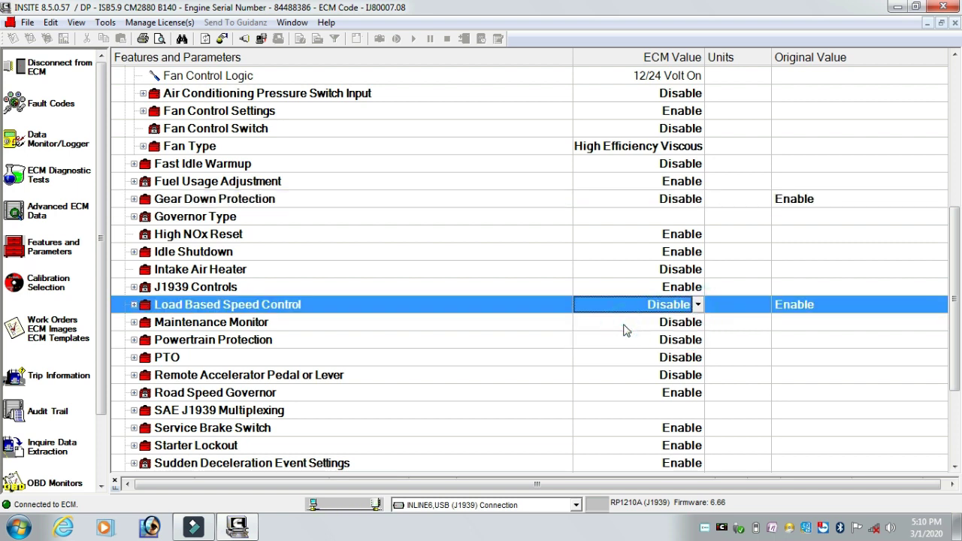
right_click(806, 307)
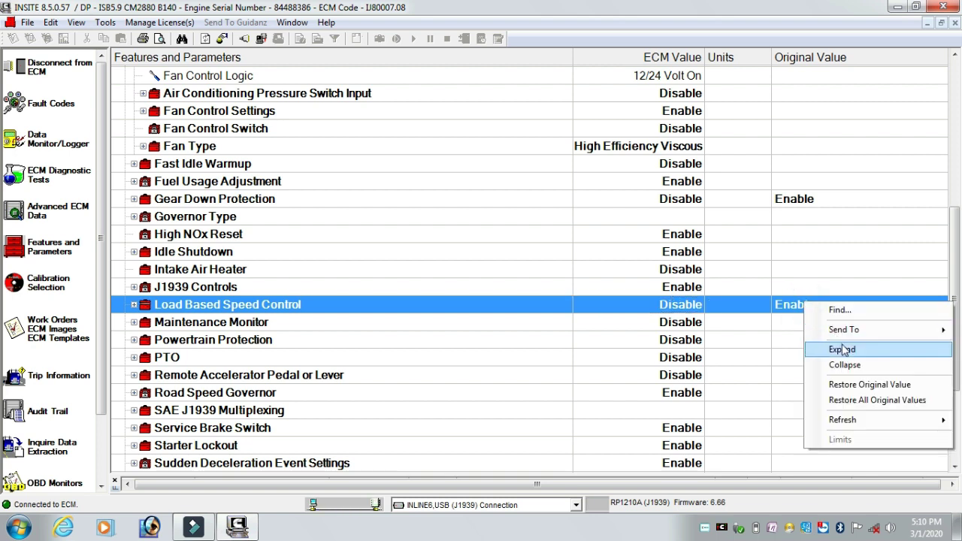
mouse_move(836, 335)
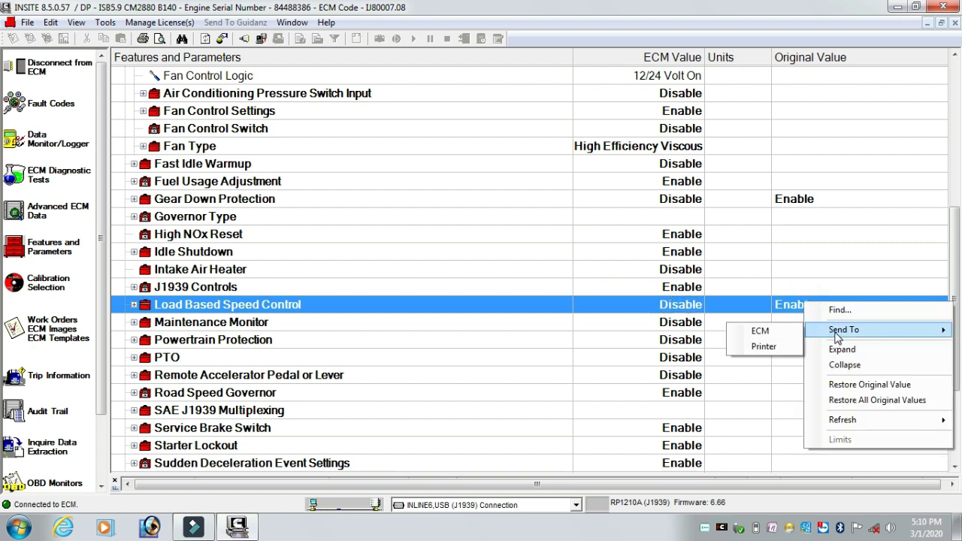
click(759, 331)
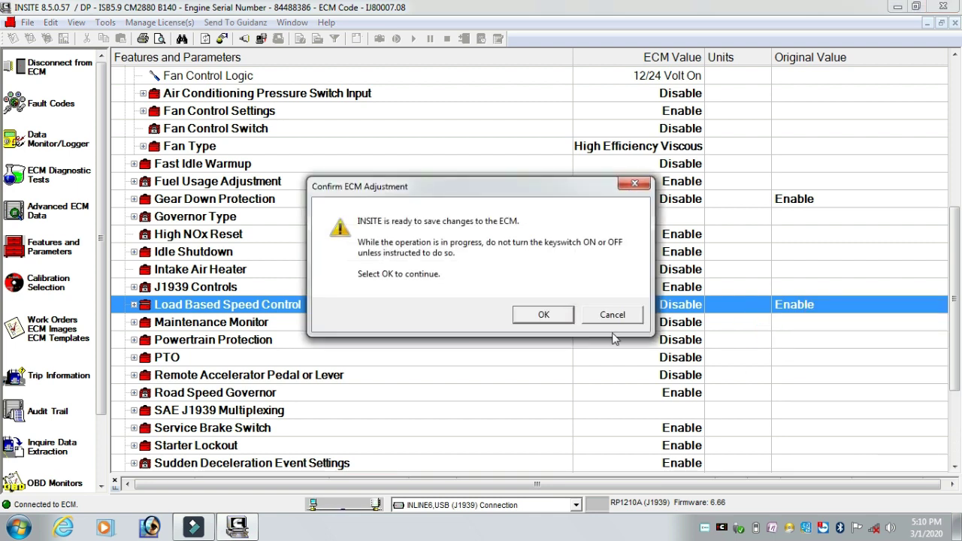
Confirm the ECM adjustment, cycle the key switch off and on, and acknowledge the successful write.
click(546, 314)
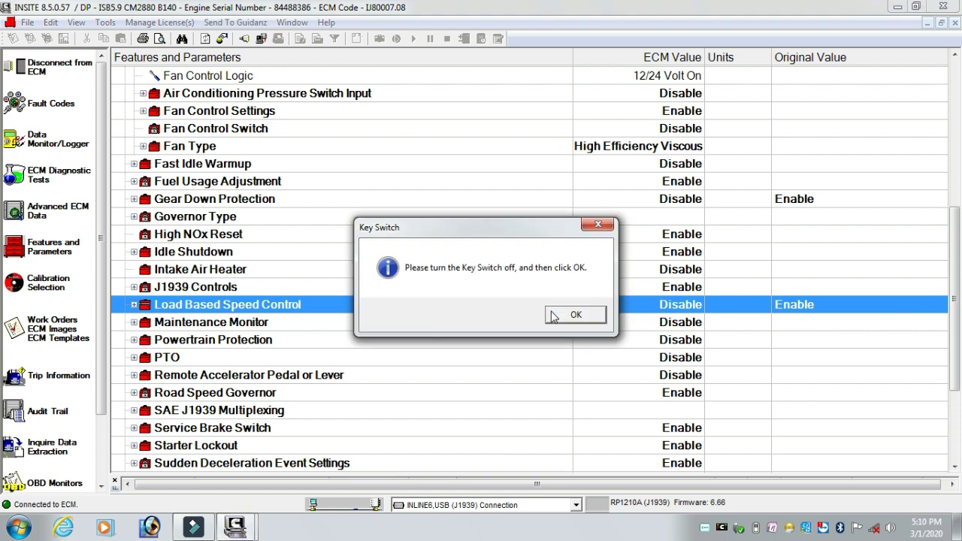
click(569, 317)
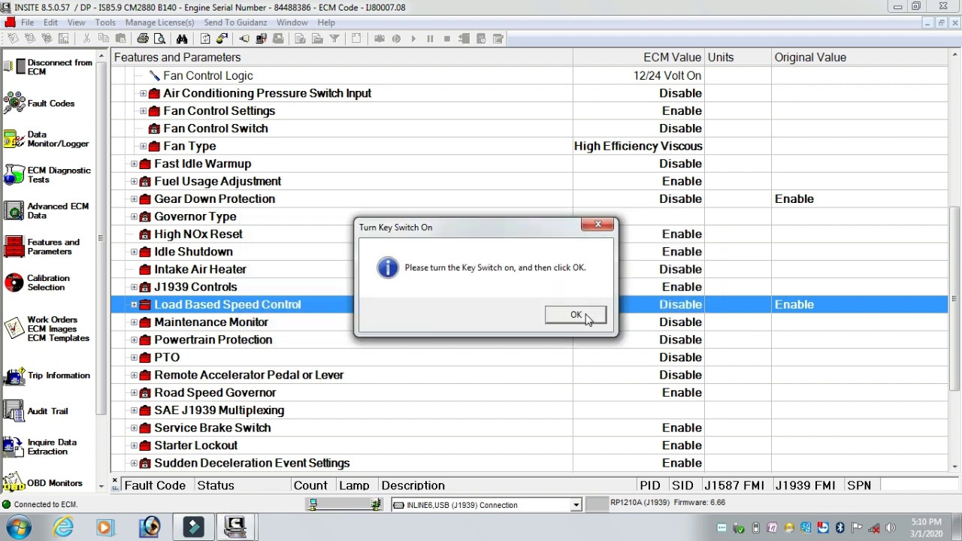
click(576, 315)
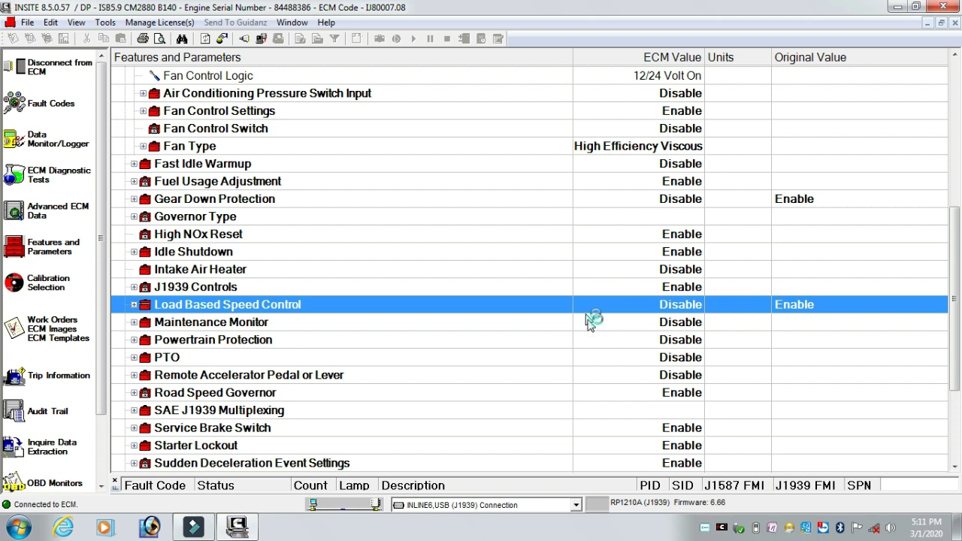
click(553, 290)
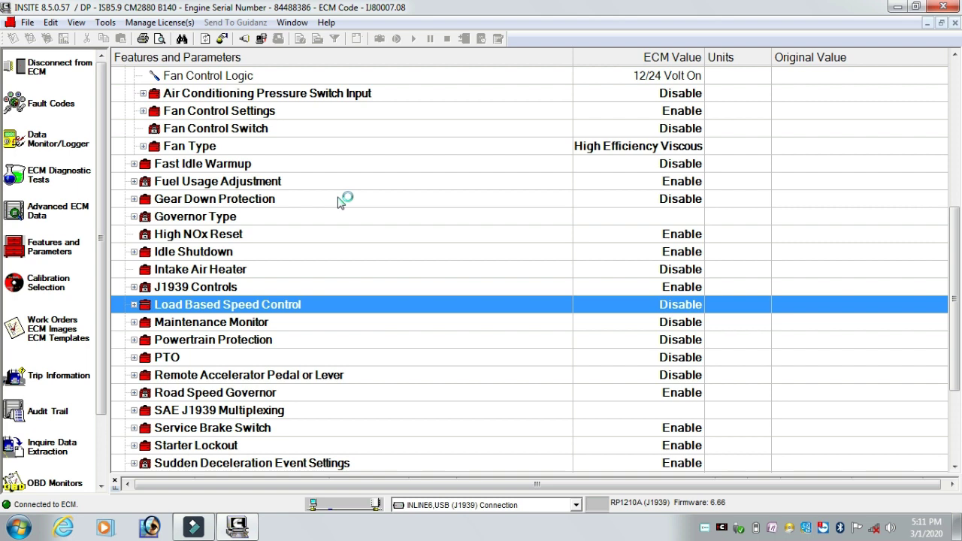
Expand Adjustable Low Idle Speed and begin editing its 750 RPM Low Idle Speed value.
click(955, 311)
drag(956, 311, 951, 248)
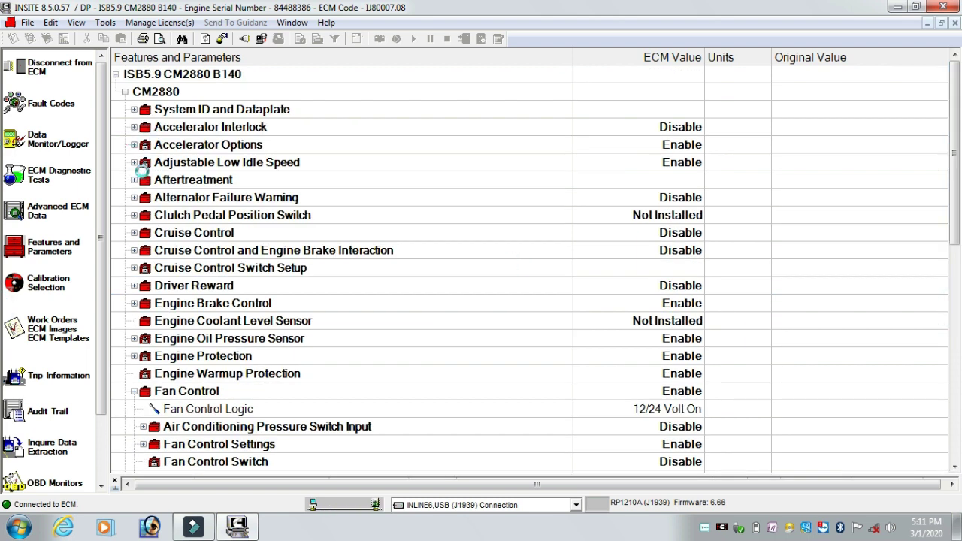
click(133, 162)
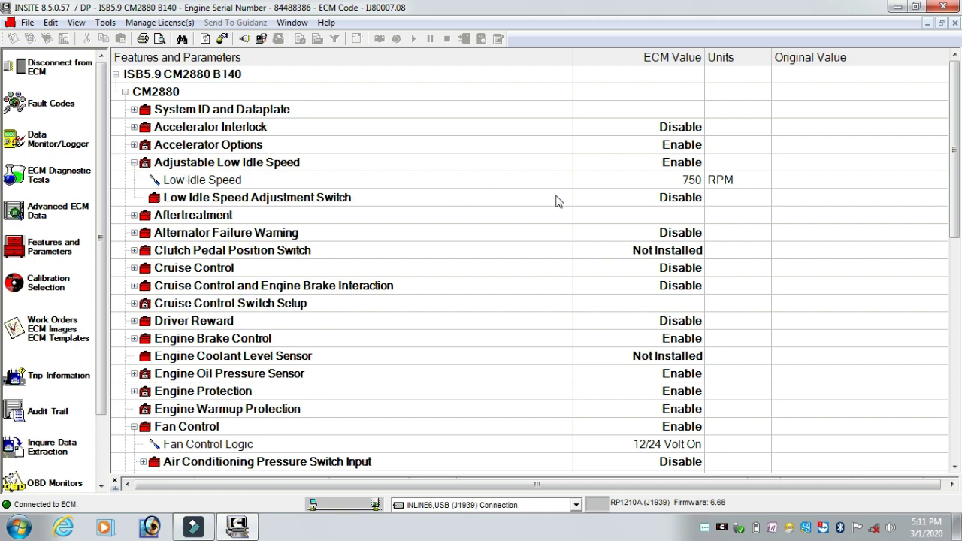
double_click(688, 182)
click(692, 181)
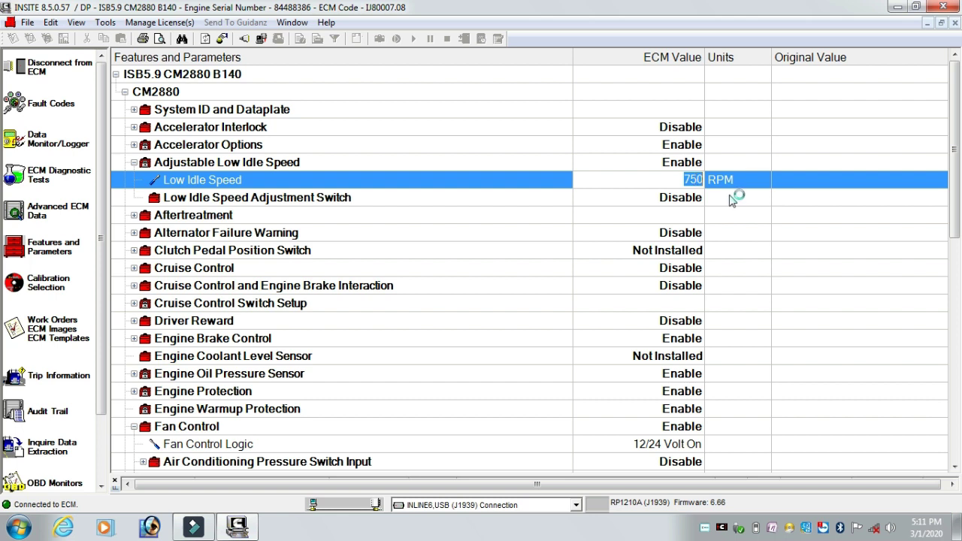
Check the Low Idle Speed limits (650–850 RPM) and enter 650 RPM.
right_click(720, 184)
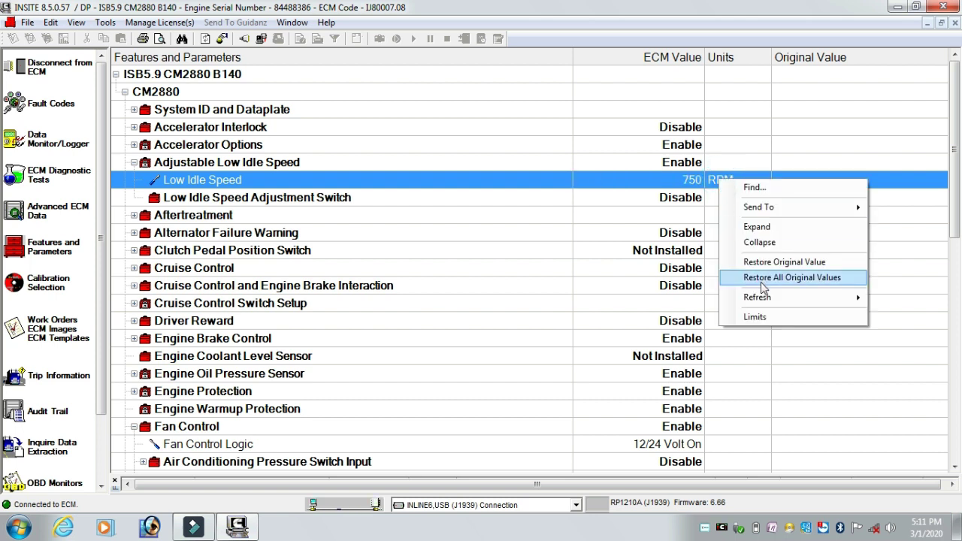
click(763, 319)
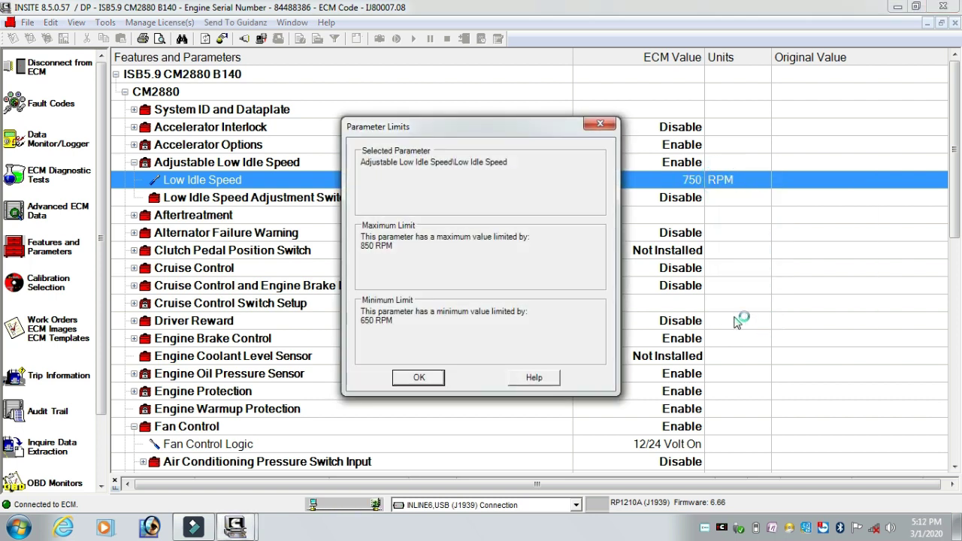
click(601, 126)
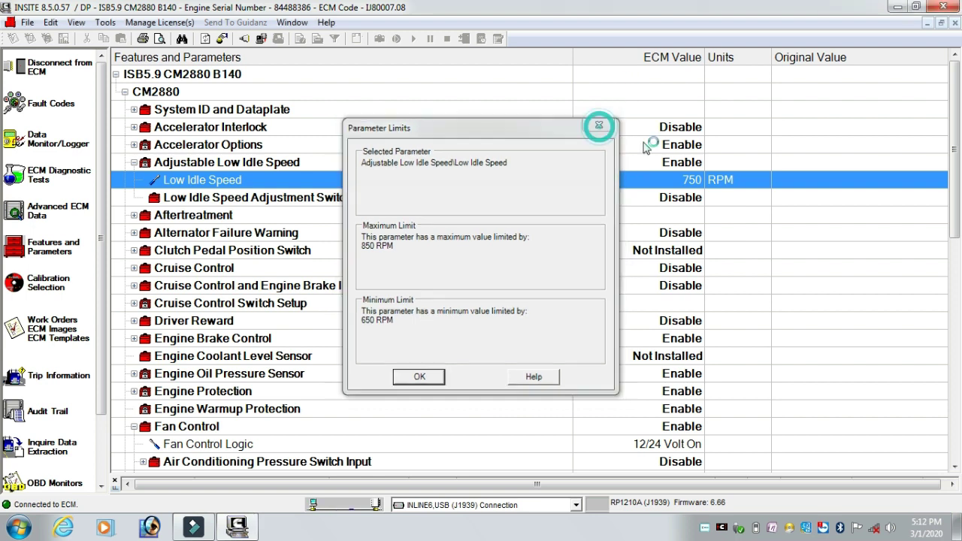
click(695, 182)
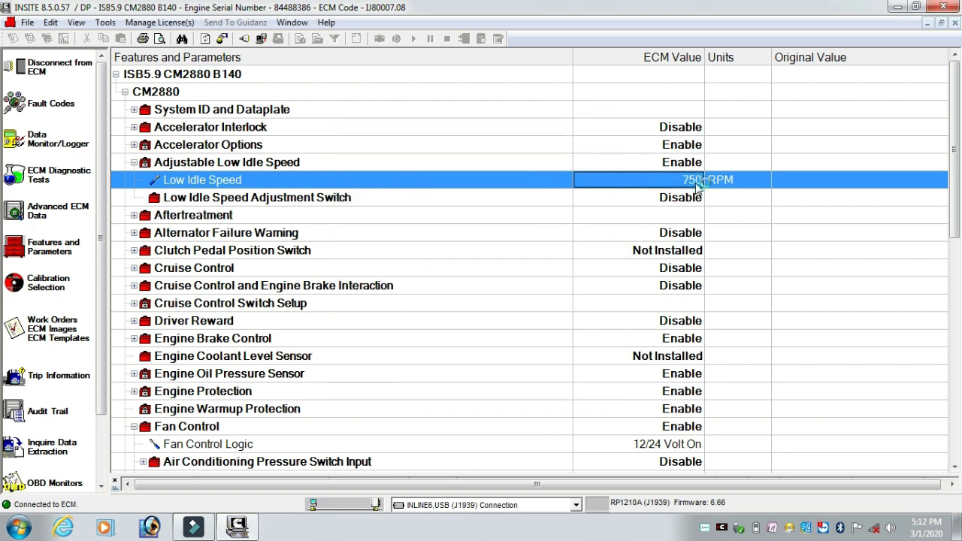
text(650)
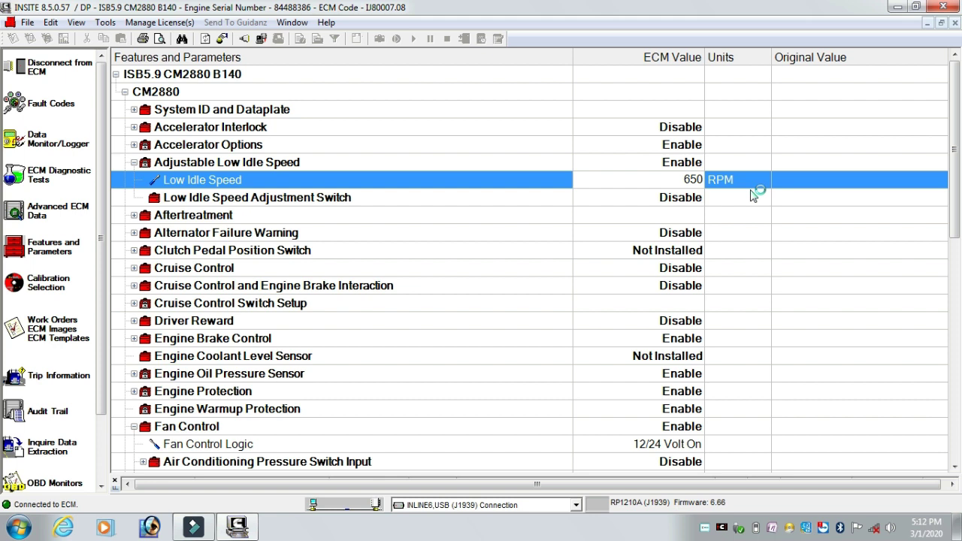
right_click(731, 183)
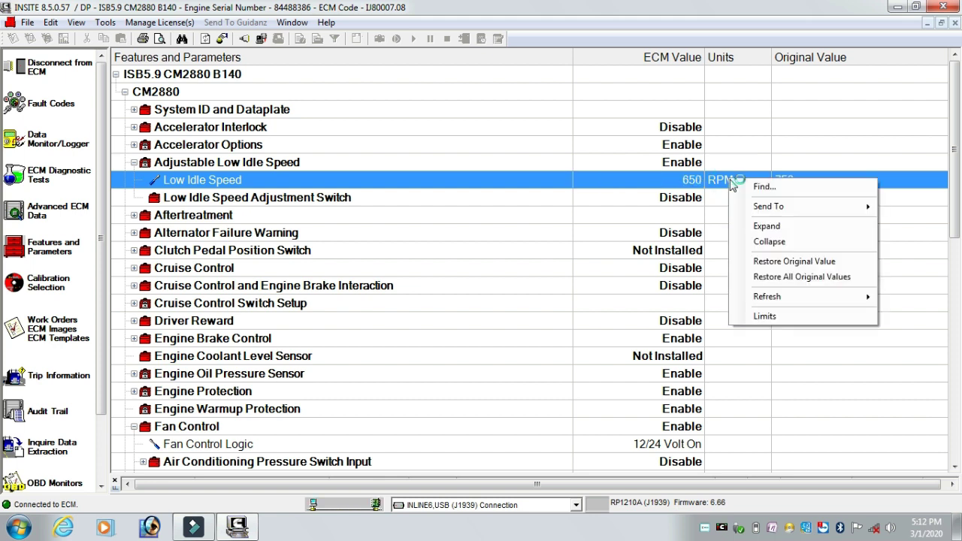
Write the 650 RPM Low Idle Speed to the ECM, cycling the key switch off and on when prompted.
mouse_move(788, 209)
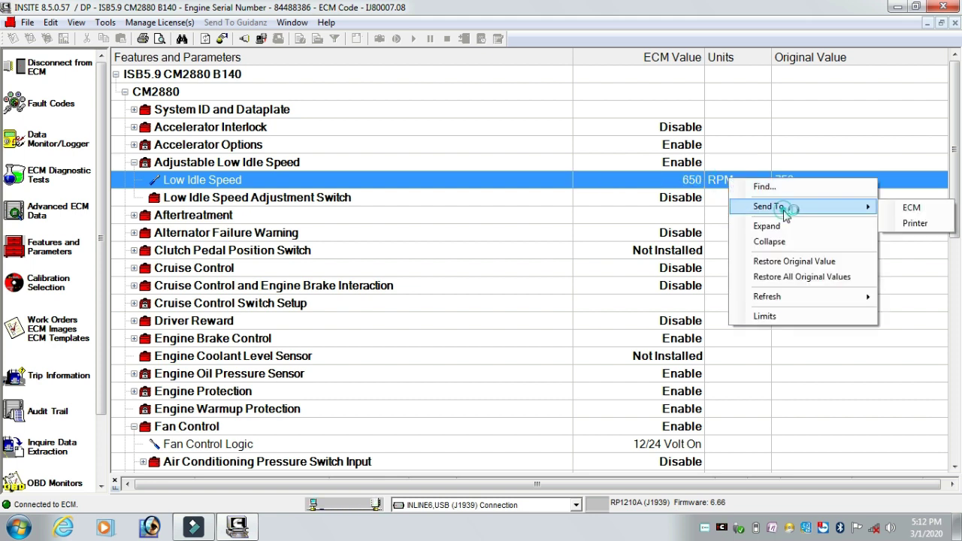
click(909, 210)
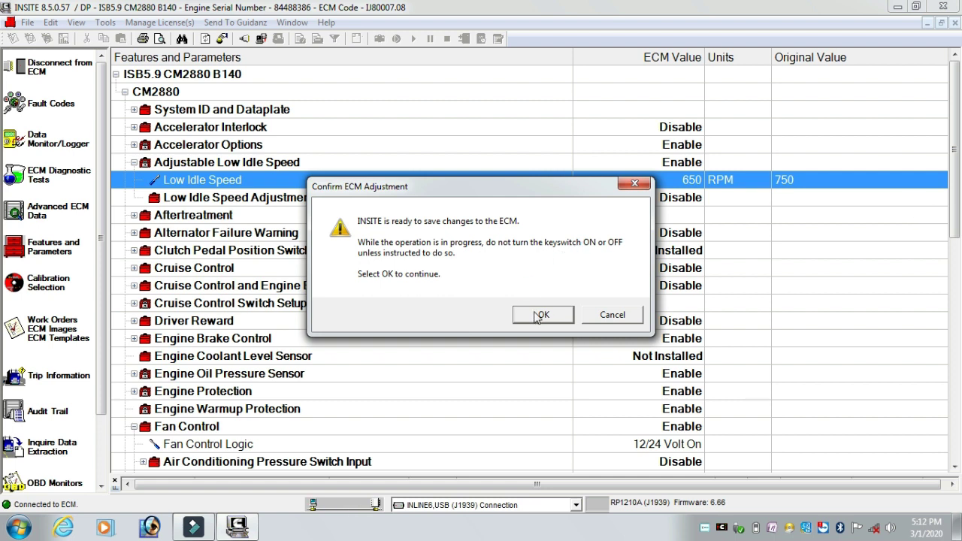
click(538, 315)
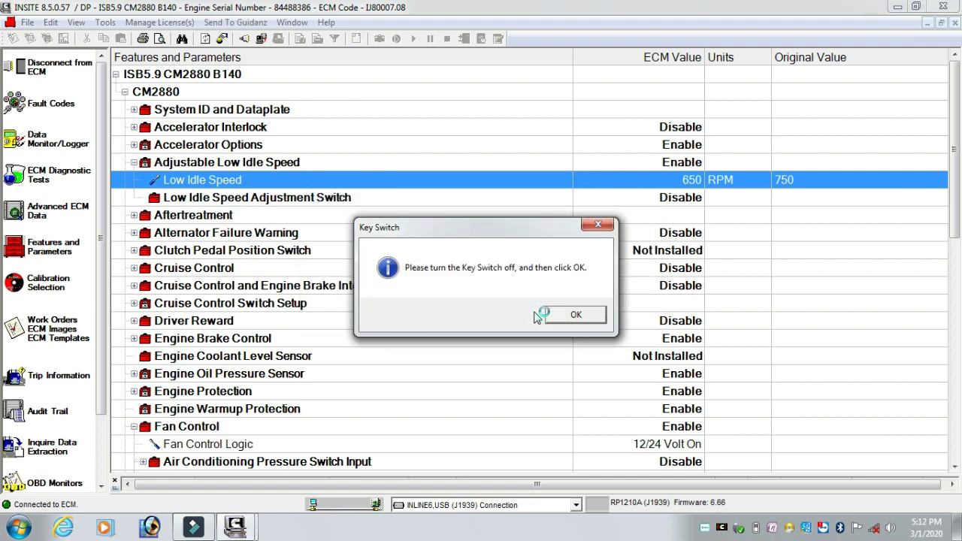
click(573, 315)
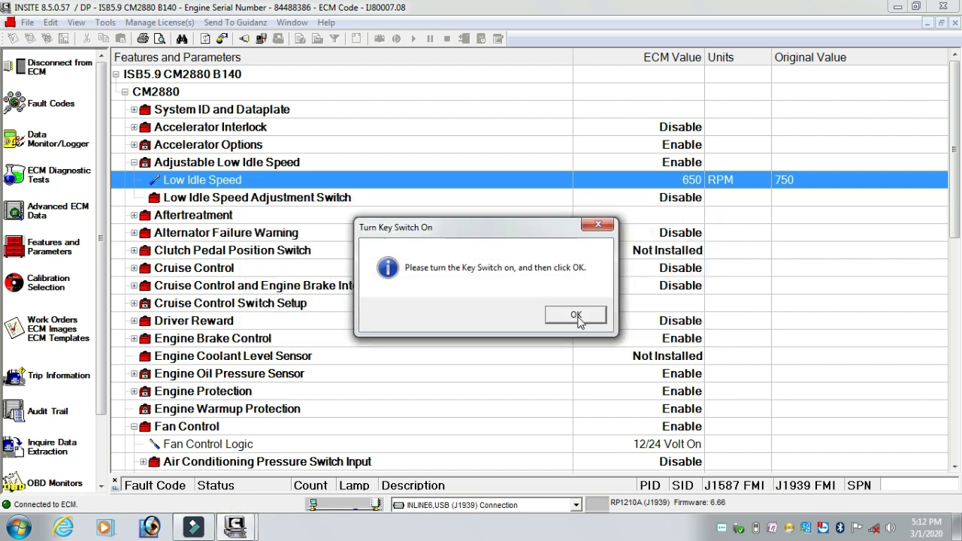
click(571, 317)
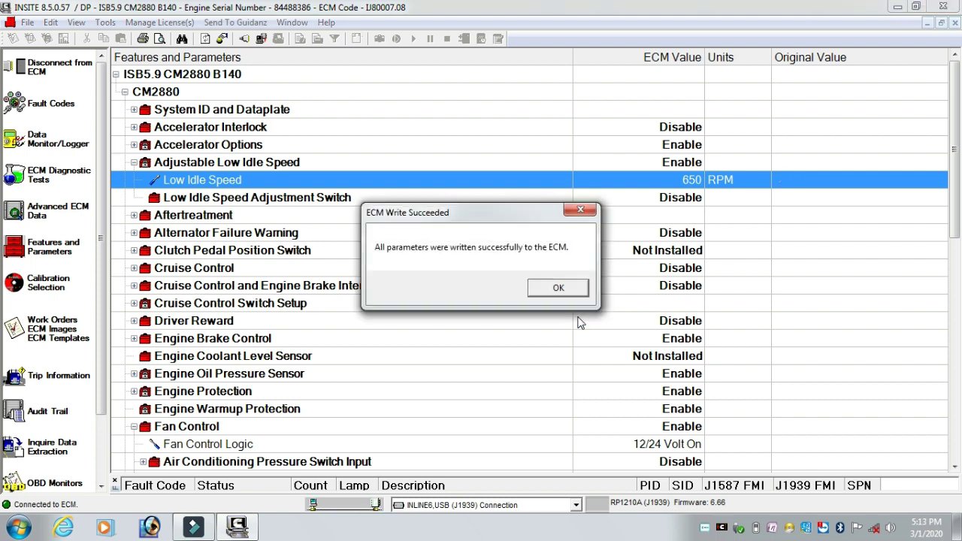
click(557, 287)
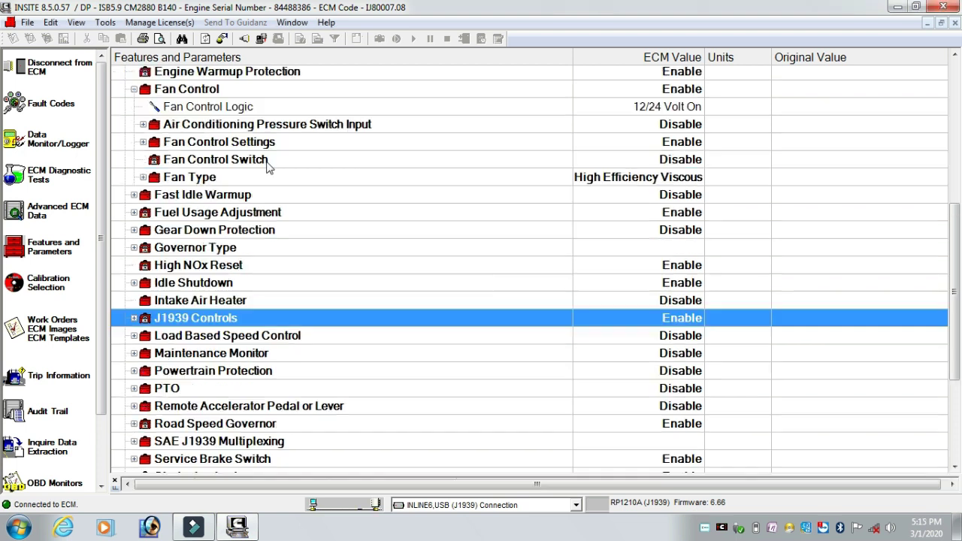
Expand Fan Control Settings and change Fan Speed Drive Ratio from 1.50 to 1.2.
mouse_move(231, 154)
click(143, 142)
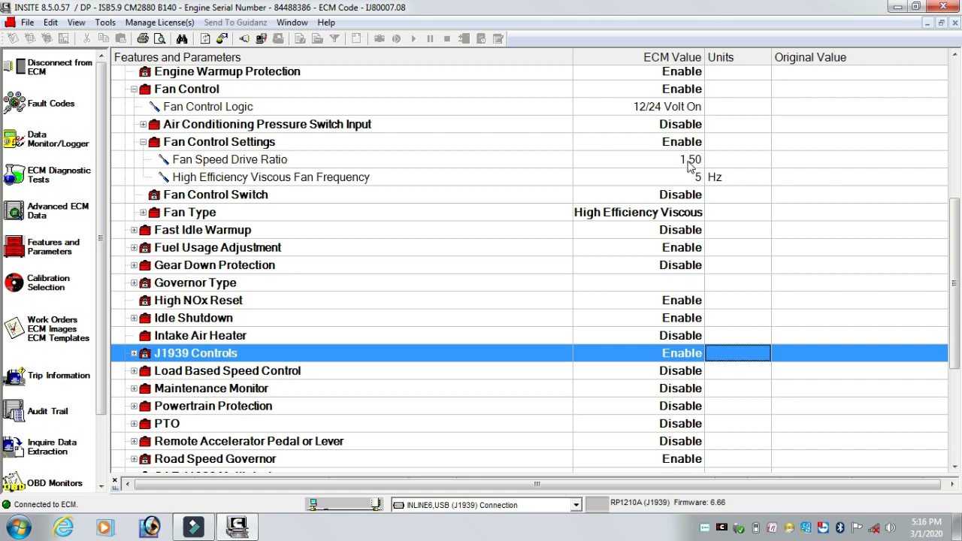
double_click(697, 161)
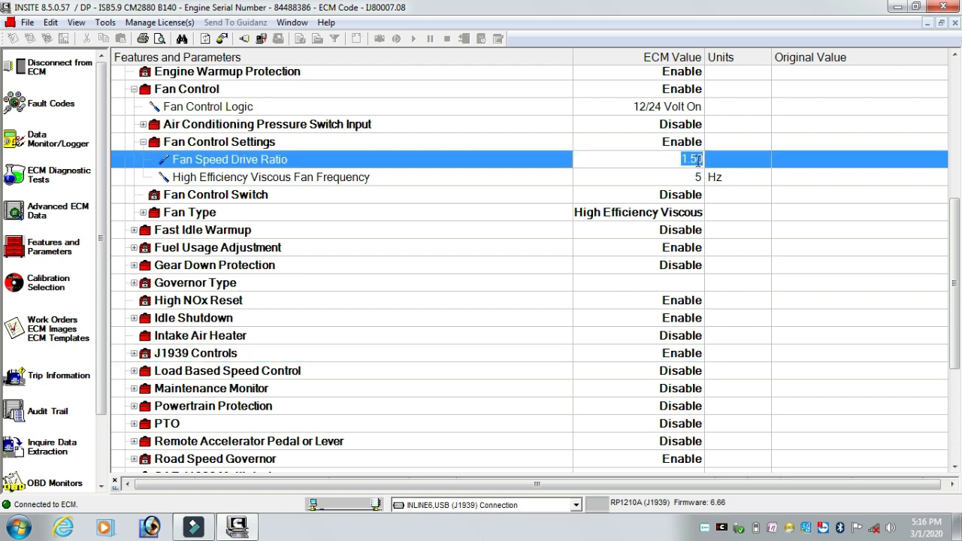
key(BackSpace)
text(1.2)
key(Return)
Set High Efficiency Viscous Fan Frequency to 2 Hz.
click(697, 180)
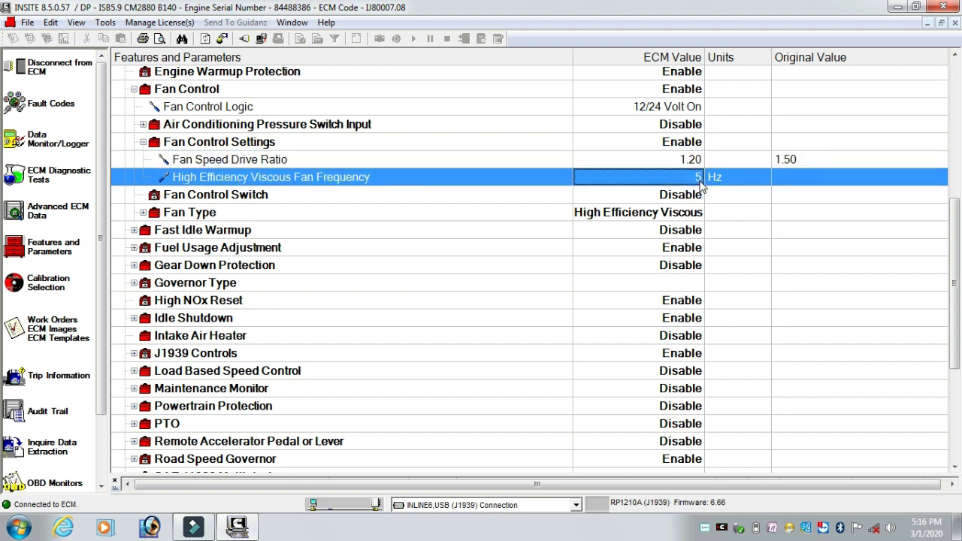
text(2)
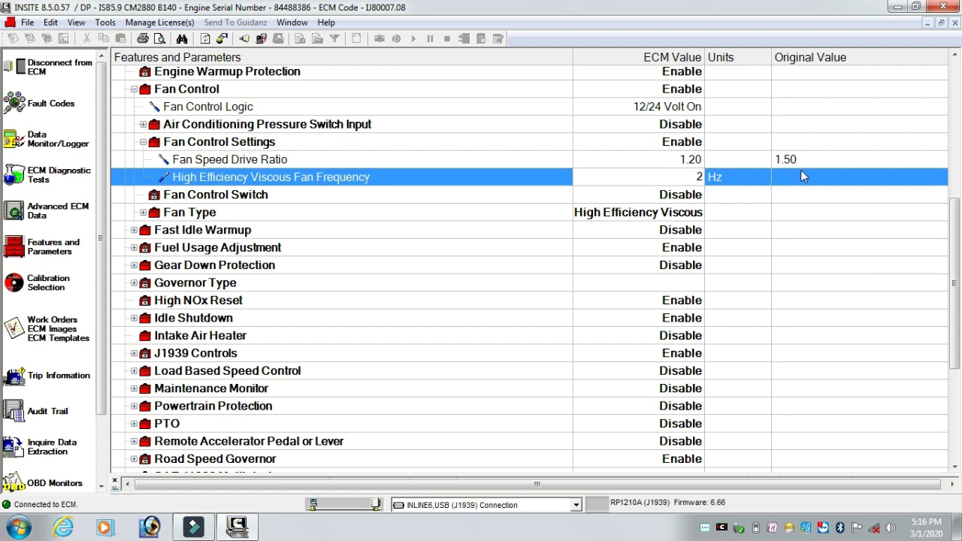
click(800, 172)
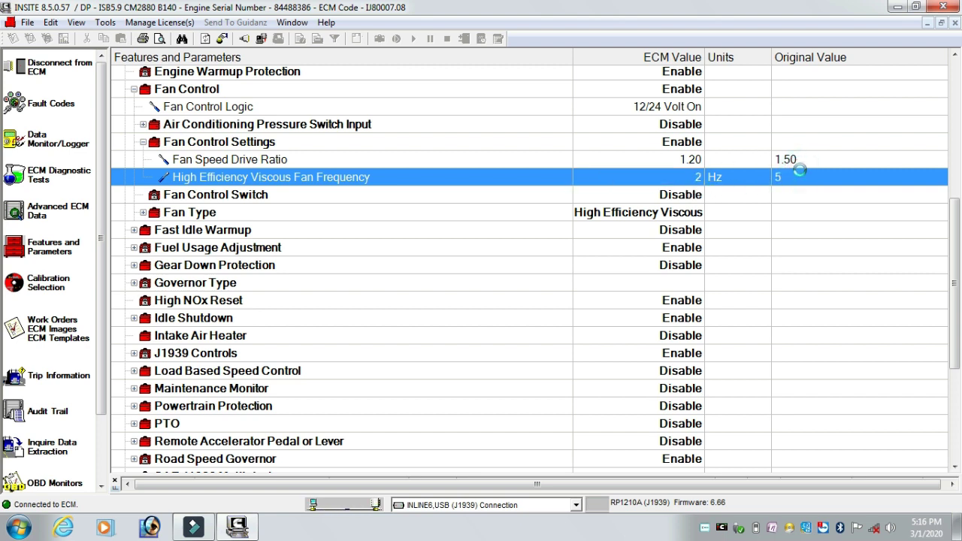
Write the 1.20 drive ratio and 2 Hz fan frequency to the ECM through the key-switch off/on cycle.
right_click(800, 172)
mouse_move(833, 197)
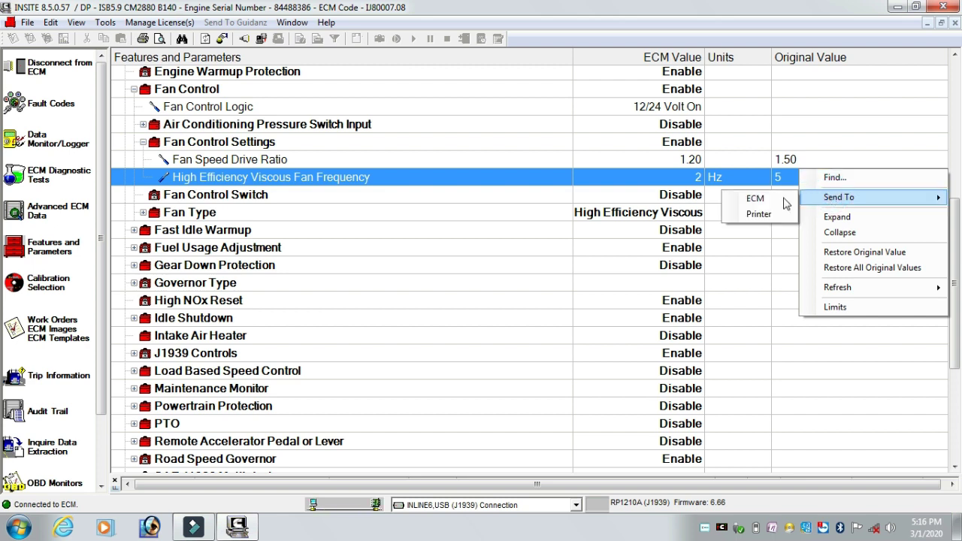
click(755, 199)
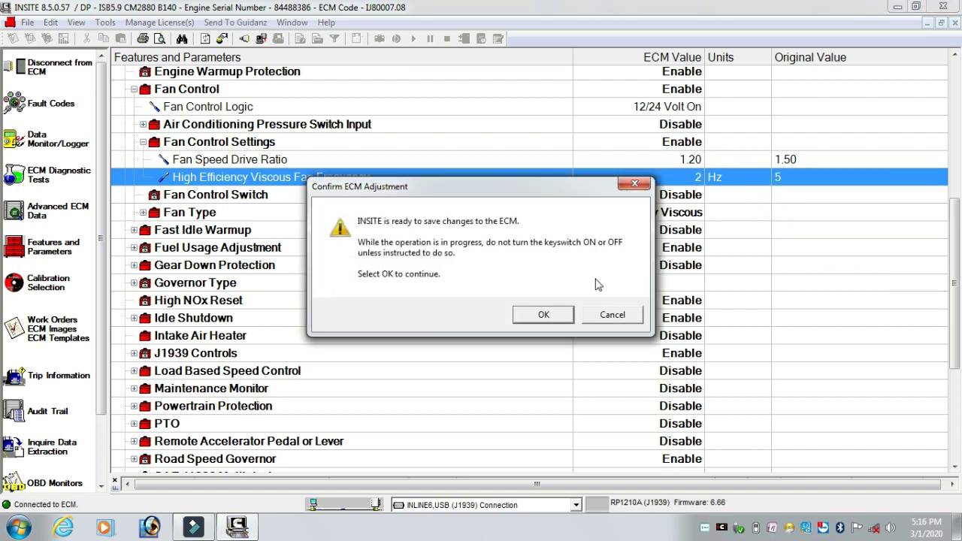
click(544, 315)
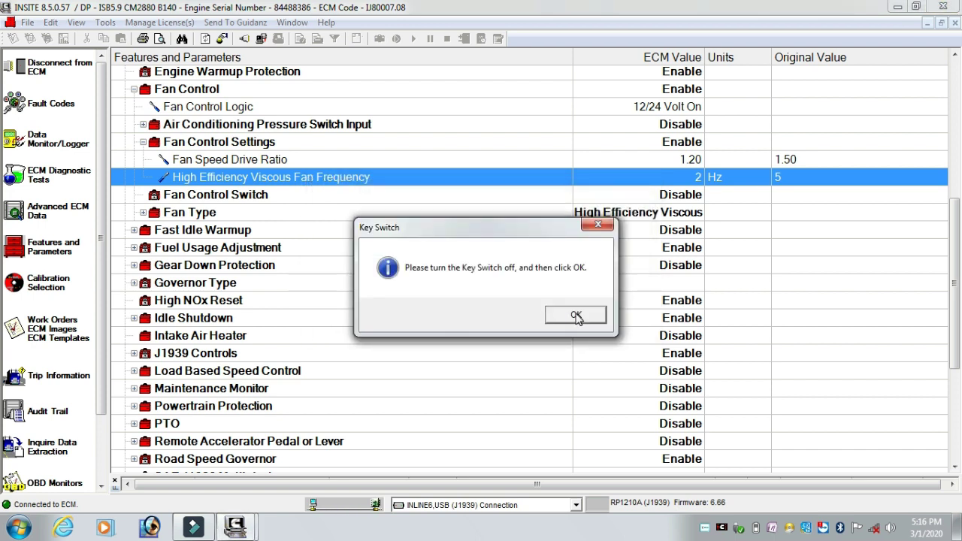
click(576, 316)
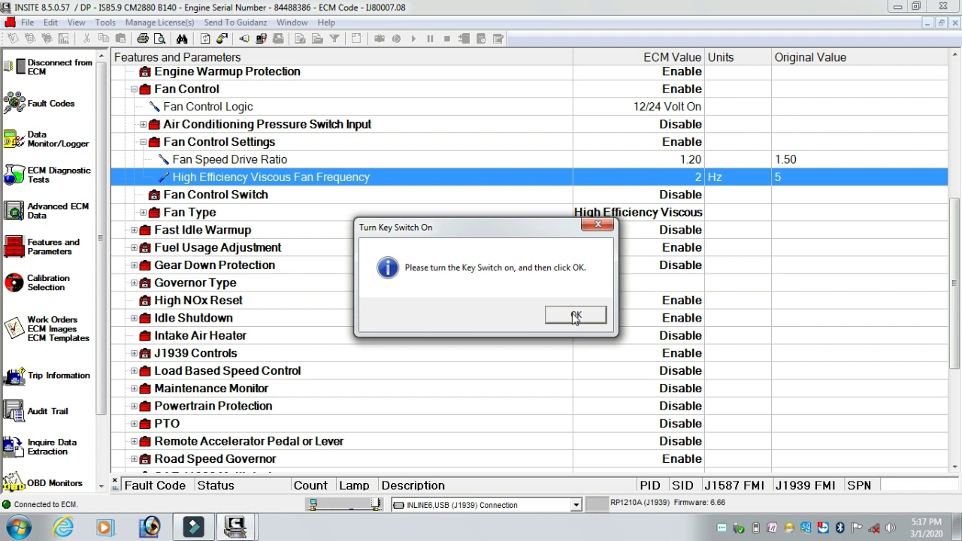
click(574, 316)
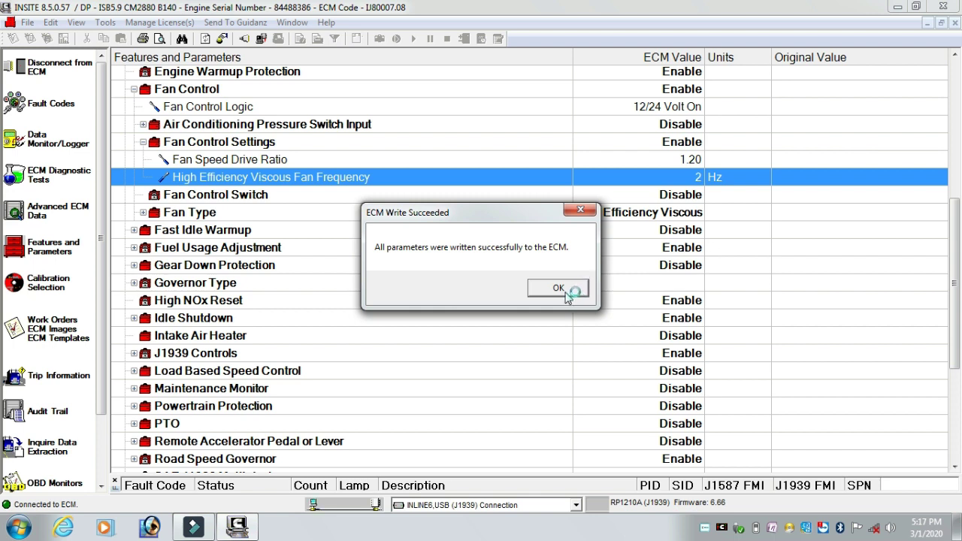
click(565, 287)
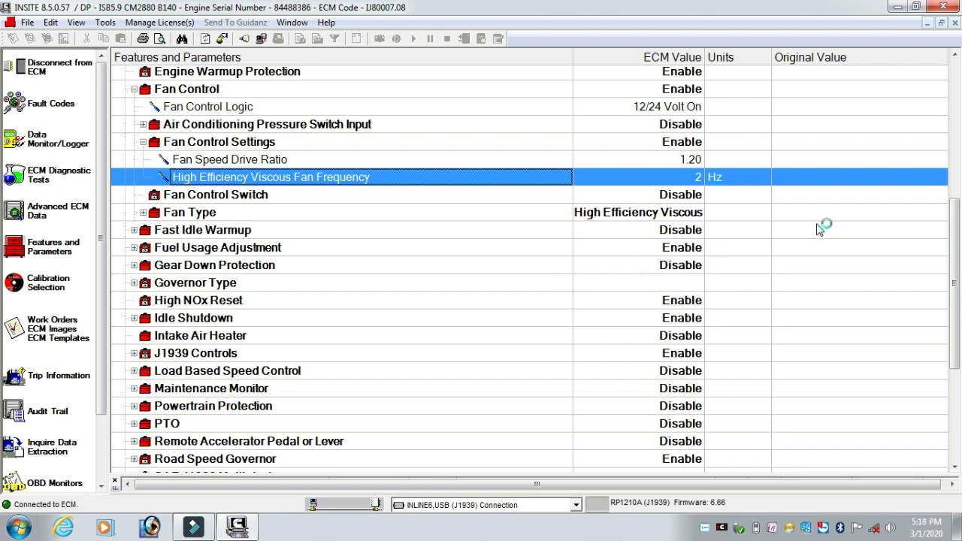
Reload the features view, then disconnect from the ECM until No ECM Connected shows.
click(794, 251)
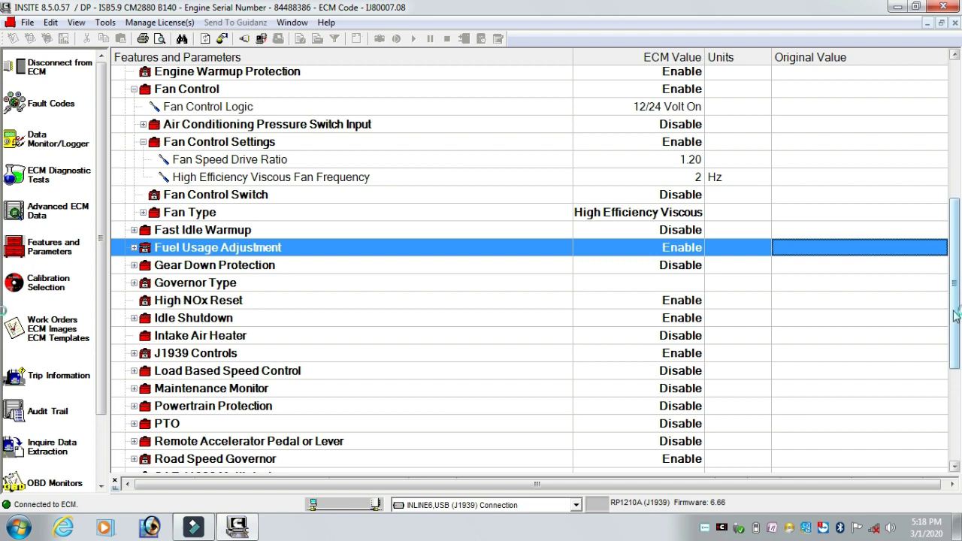
drag(954, 316, 957, 100)
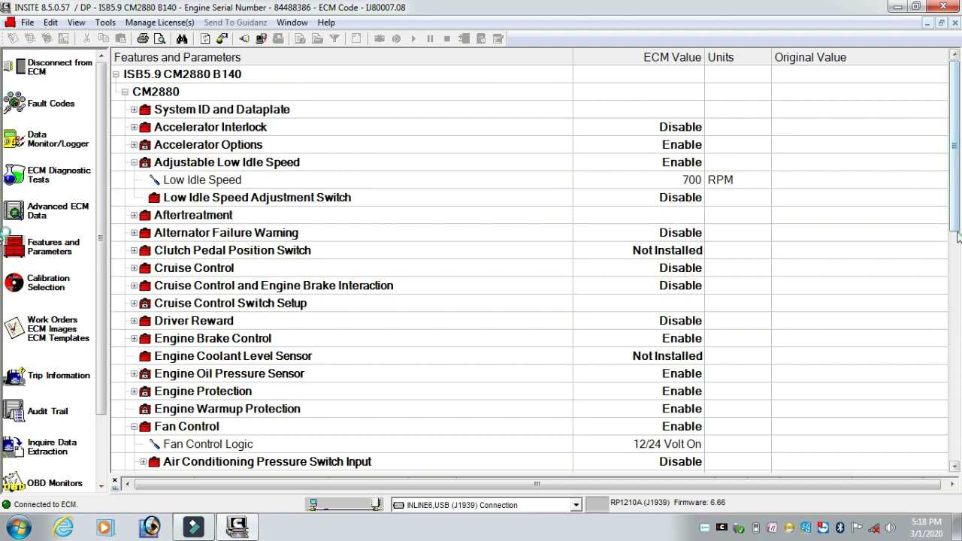
drag(957, 203, 958, 269)
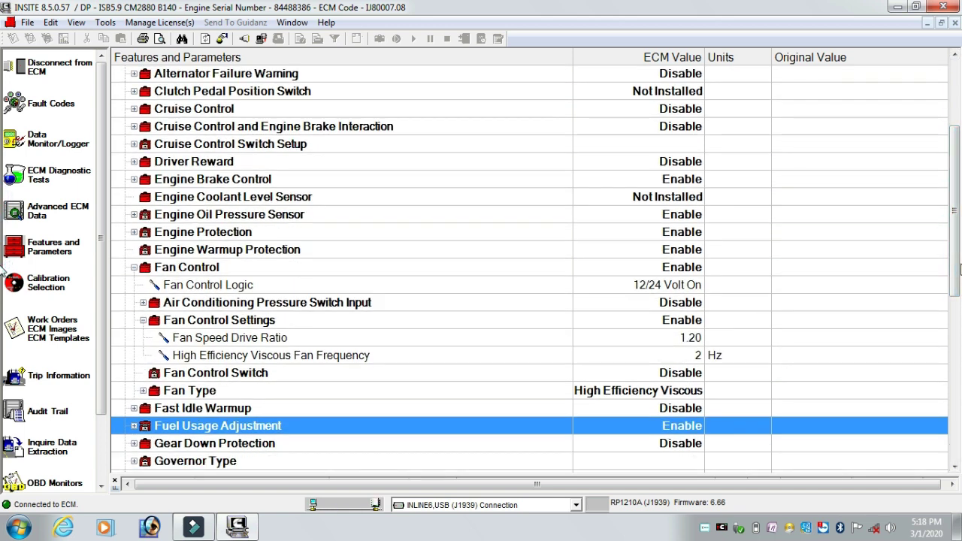
click(49, 248)
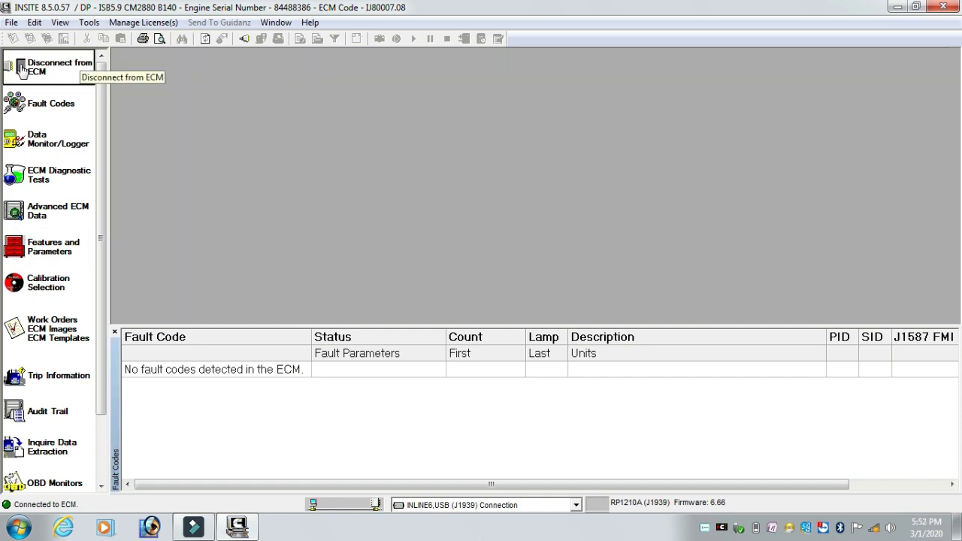
click(21, 69)
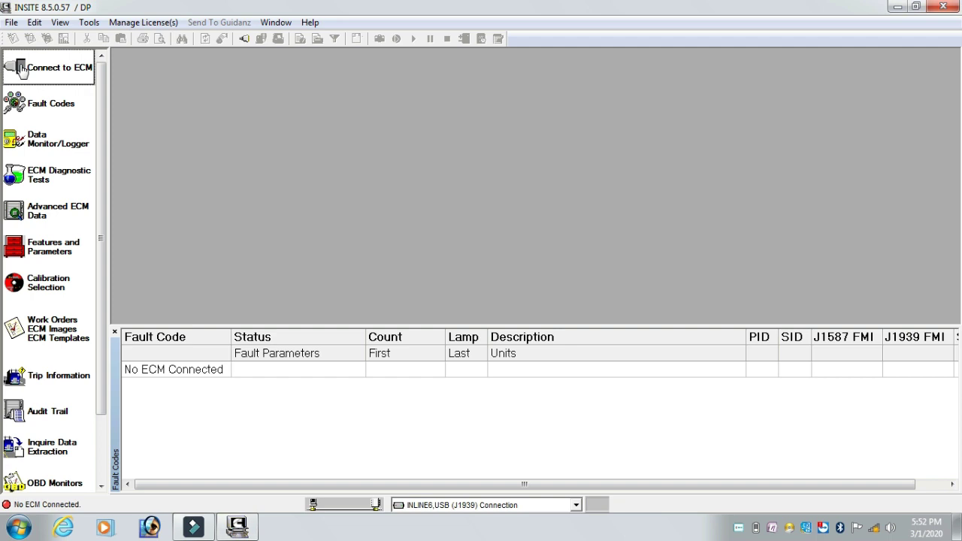
click(23, 69)
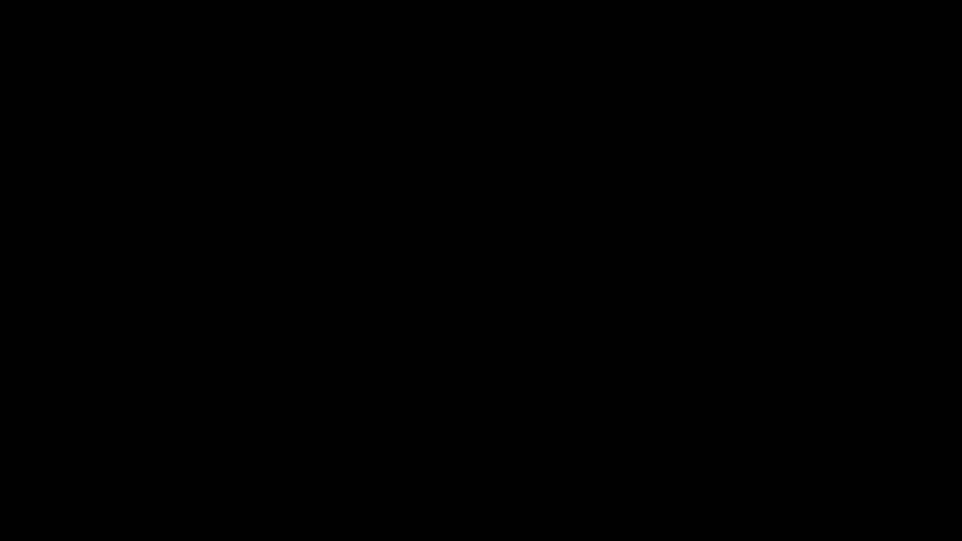